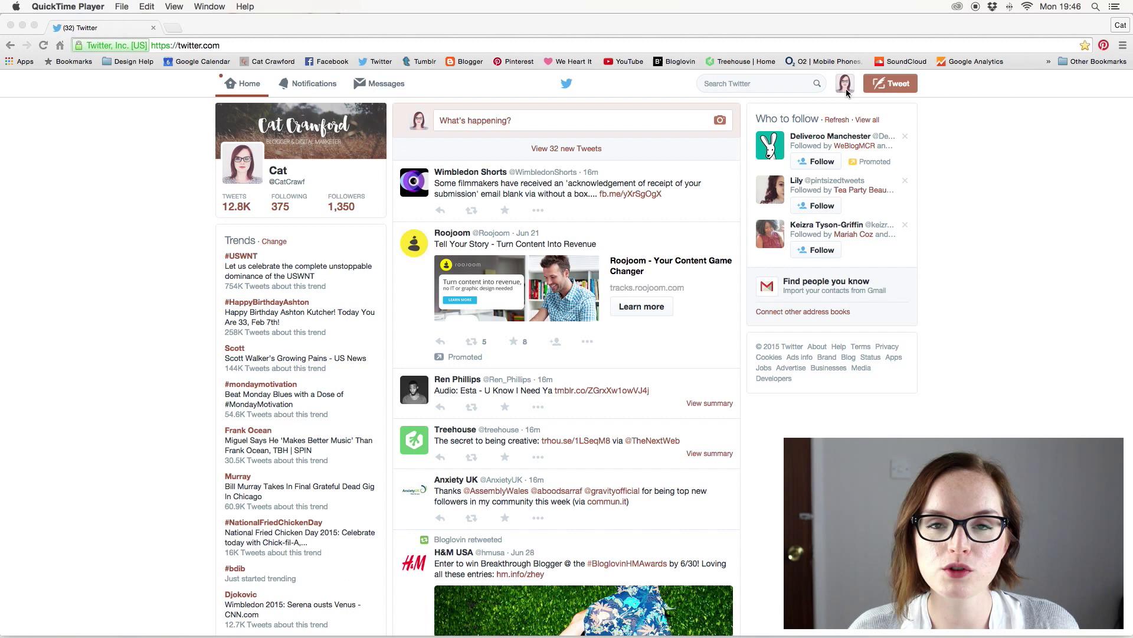
# - Open the account's Twitter Analytics home in a new tab from the profile avatar menu
pyautogui.click(845, 89)
pyautogui.click(850, 90)
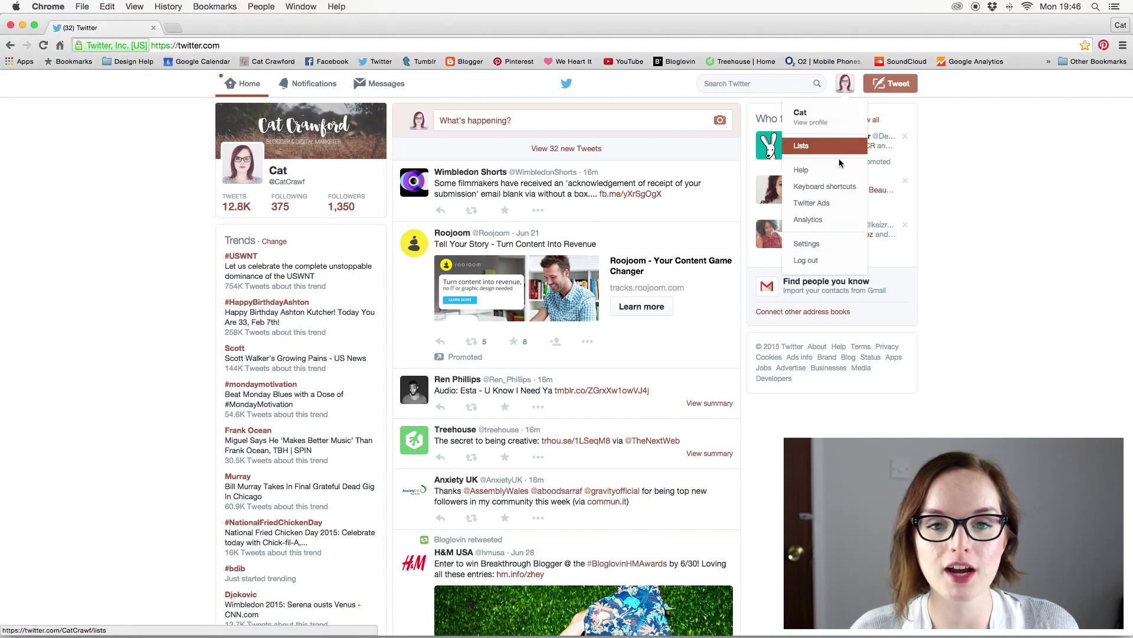
pyautogui.click(813, 226)
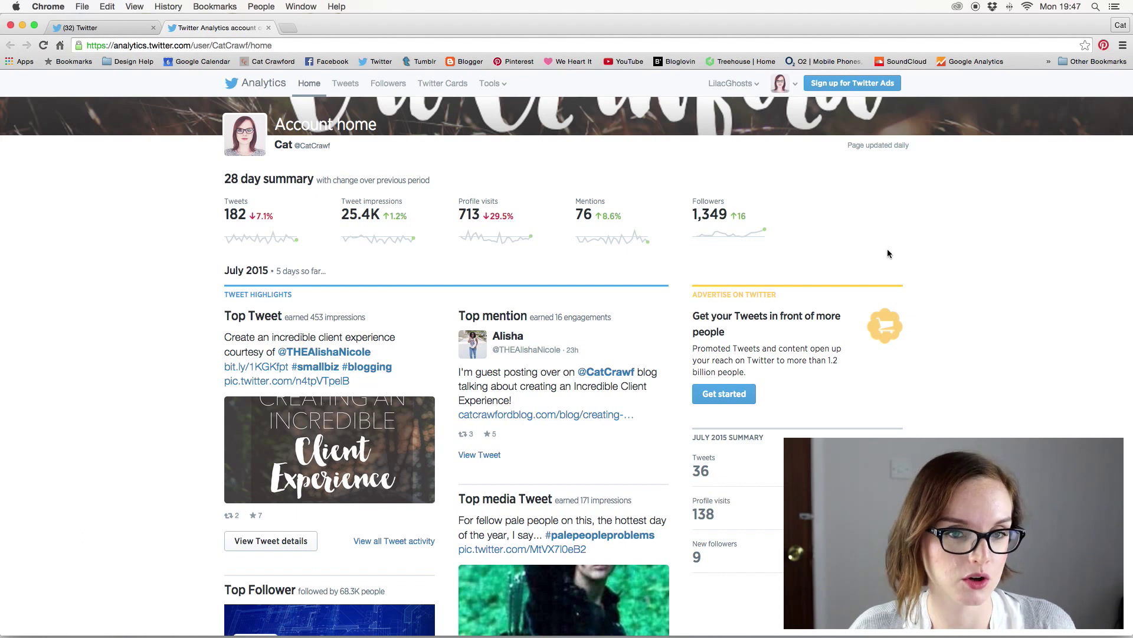
pyautogui.scroll(-1, 888, 254)
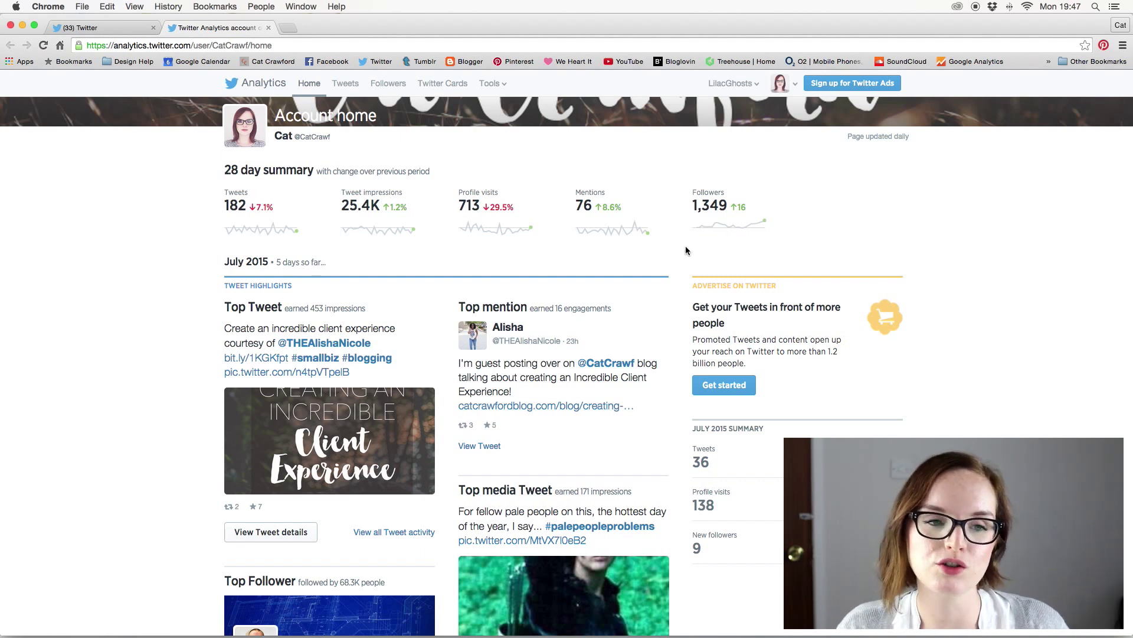
pyautogui.scroll(-3, 560, 260)
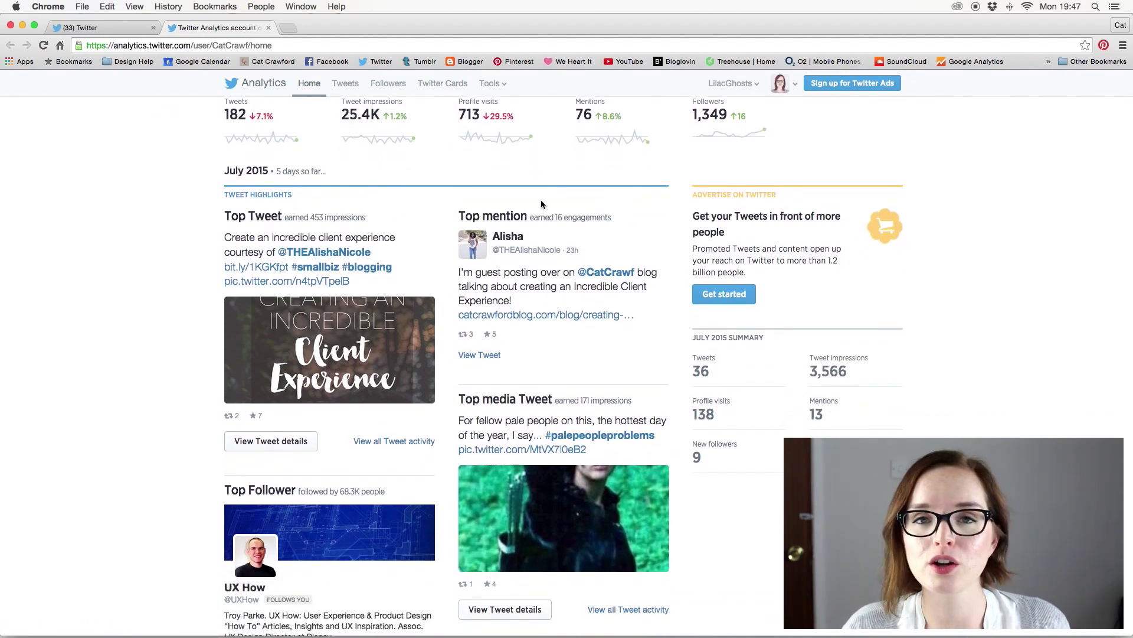
pyautogui.scroll(1, 542, 204)
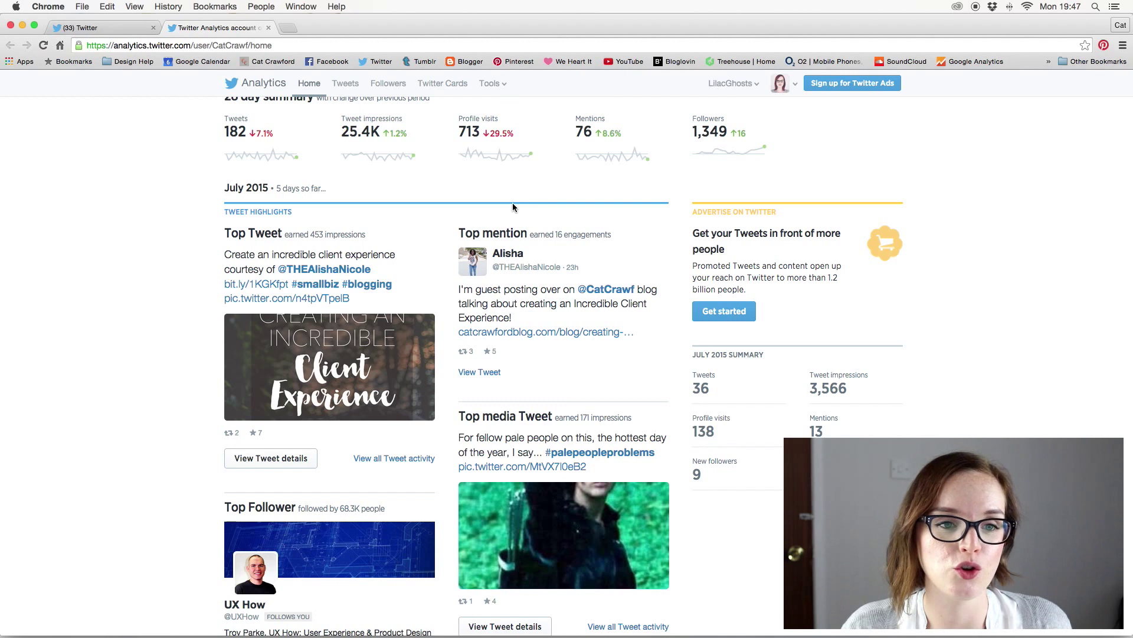
pyautogui.scroll(3, 542, 204)
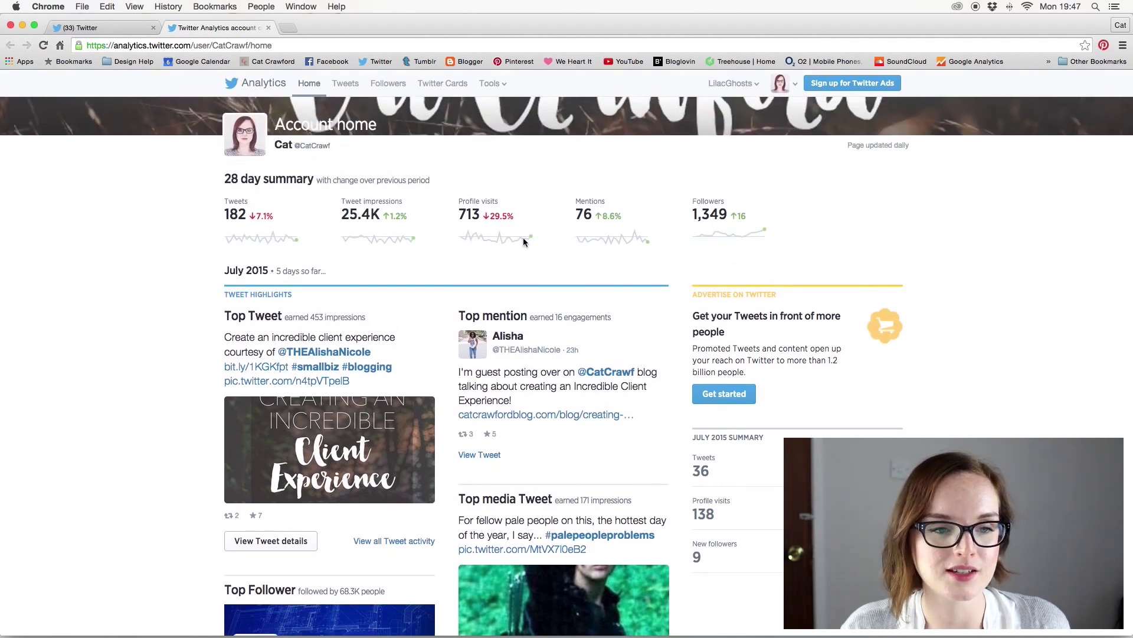
pyautogui.scroll(-5, 523, 237)
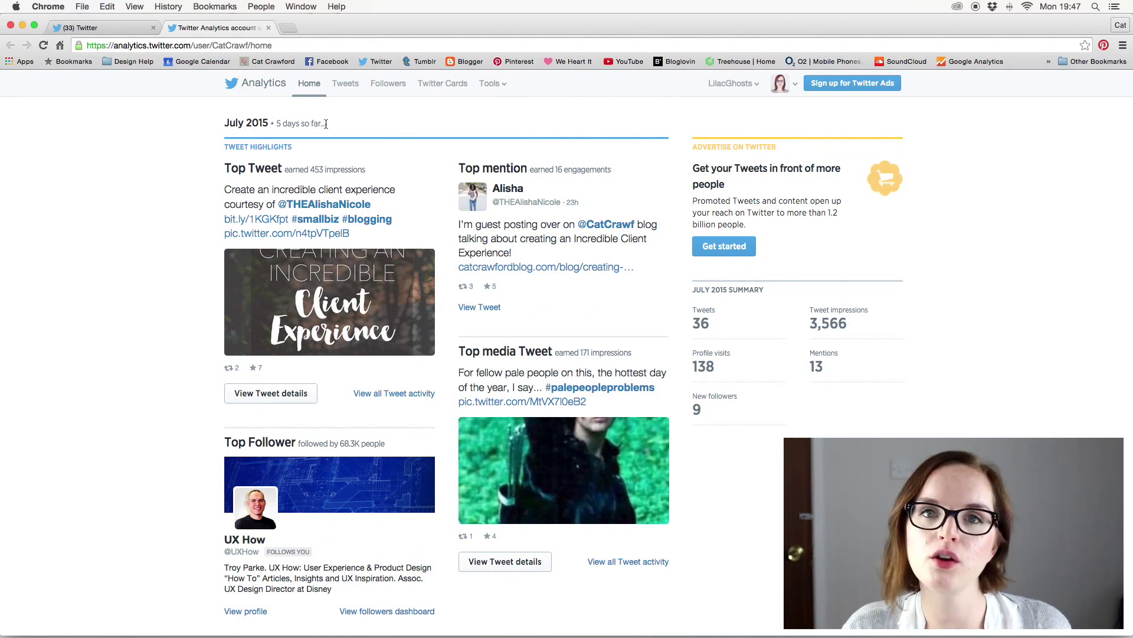
pyautogui.scroll(-2, 295, 131)
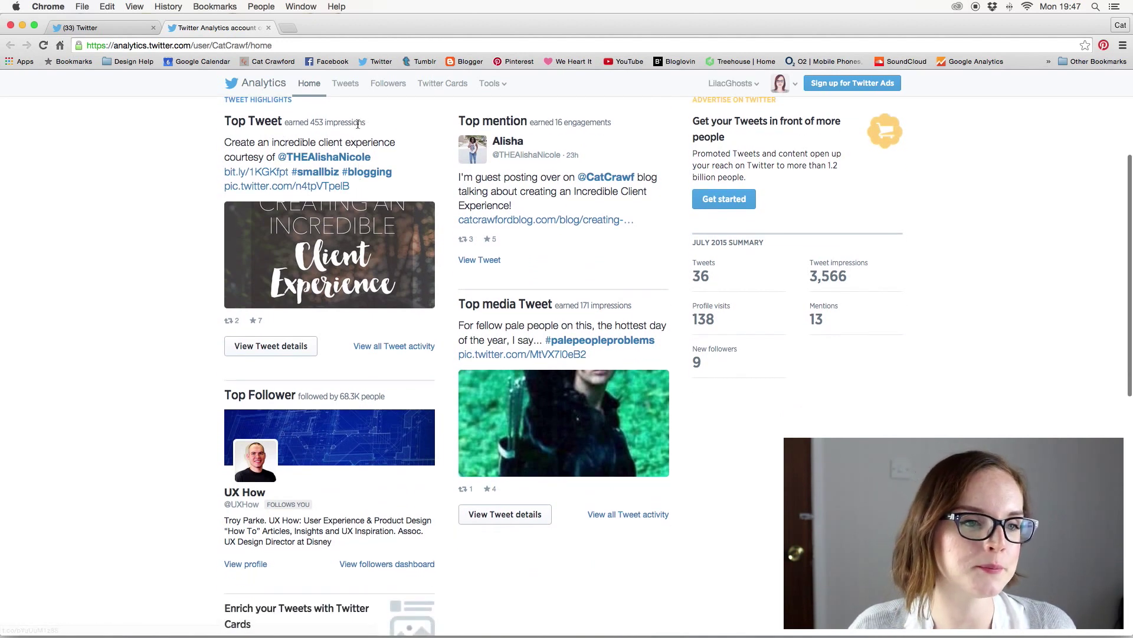
pyautogui.scroll(1, 311, 130)
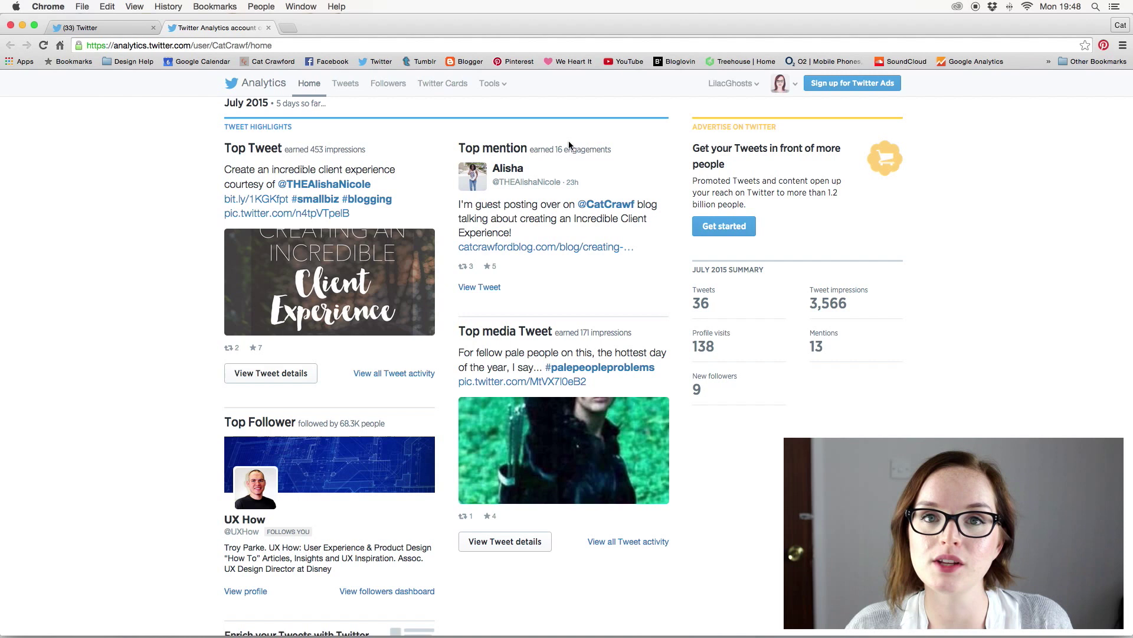
pyautogui.scroll(-5, 420, 349)
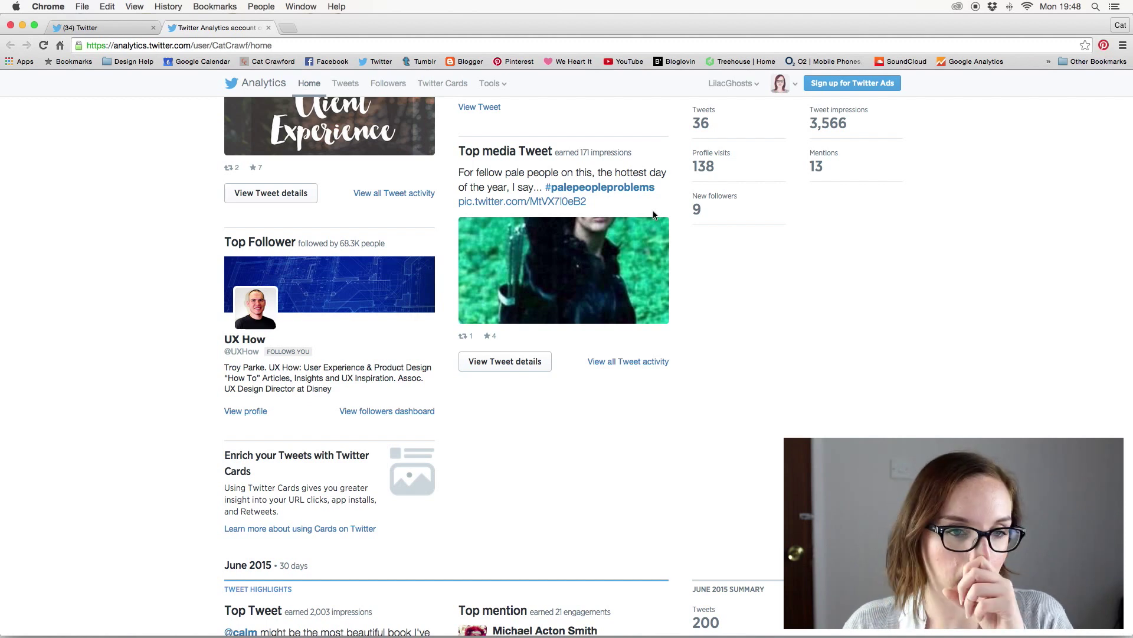
pyautogui.scroll(-5, 441, 372)
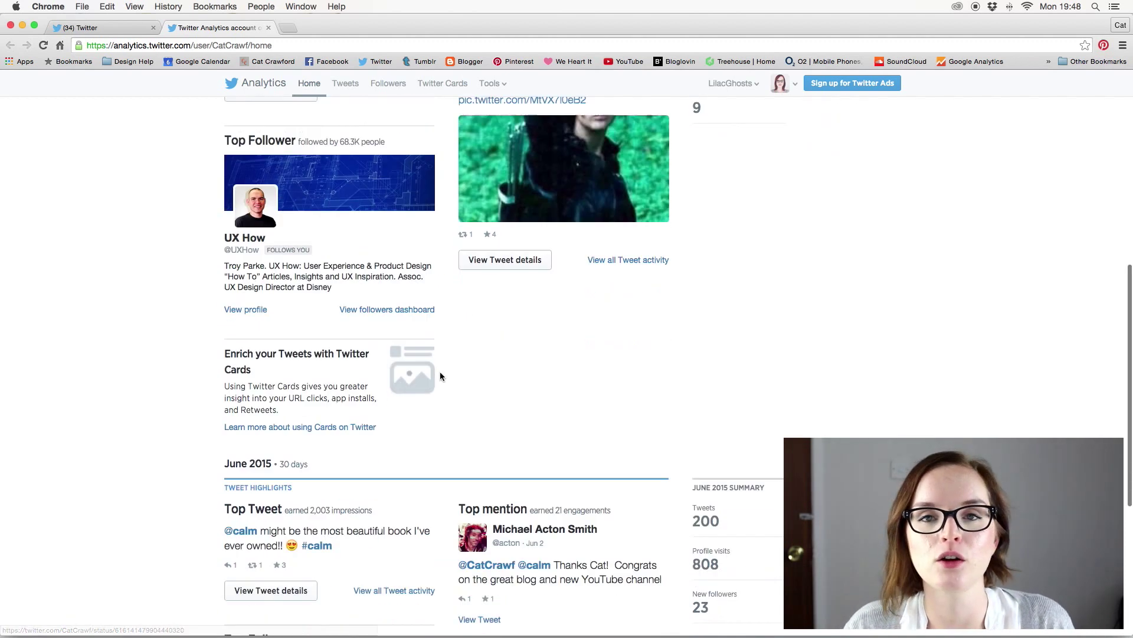
pyautogui.scroll(6, 514, 241)
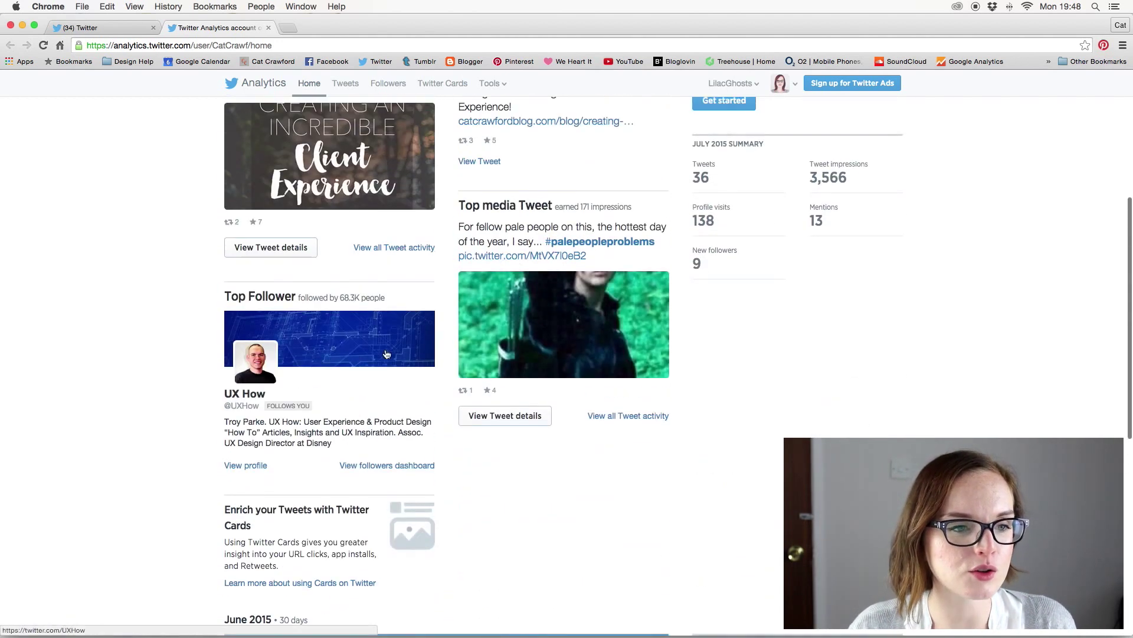
pyautogui.scroll(-3, 413, 211)
pyautogui.scroll(-4, 481, 334)
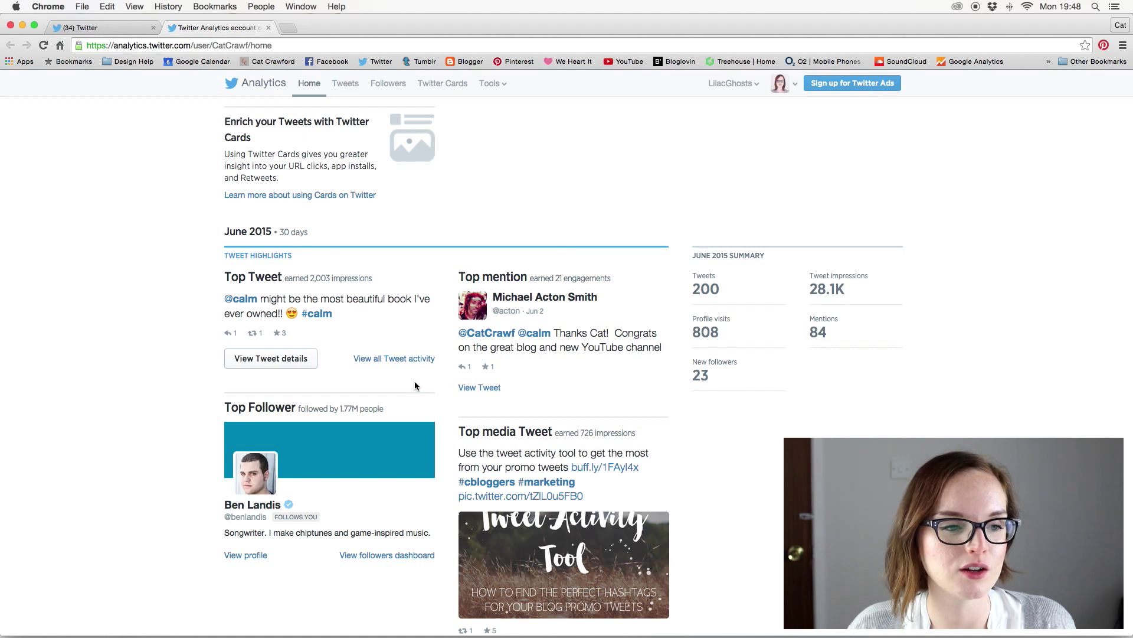
pyautogui.scroll(-15, 415, 384)
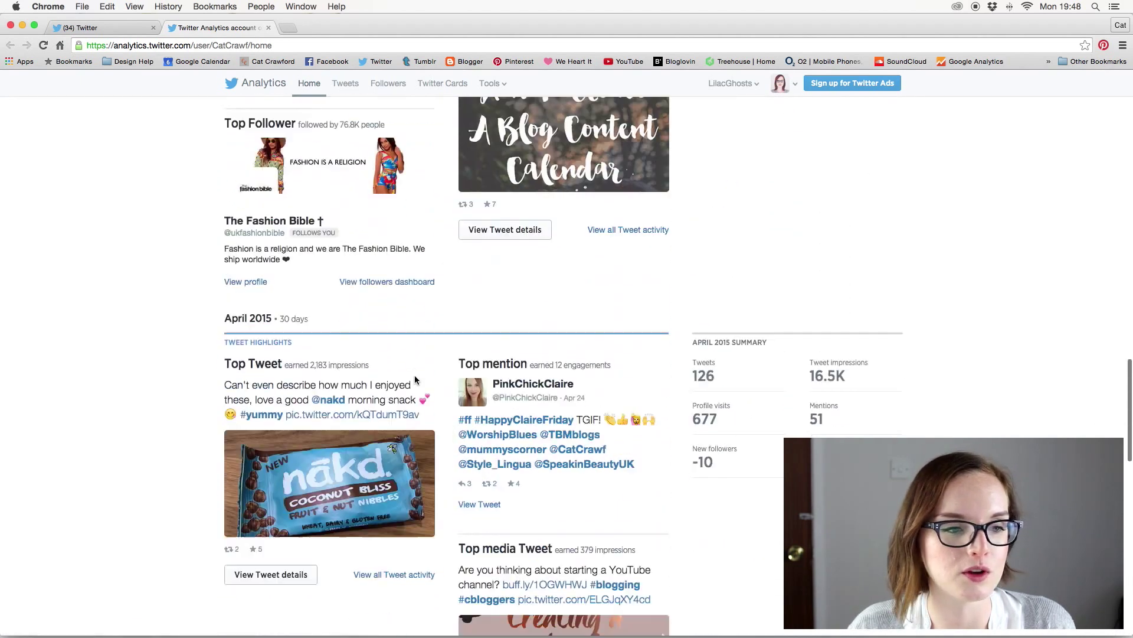
pyautogui.scroll(-10, 419, 414)
pyautogui.scroll(-20, 402, 531)
pyautogui.scroll(-15, 376, 579)
pyautogui.scroll(20, 376, 578)
pyautogui.scroll(20, 377, 584)
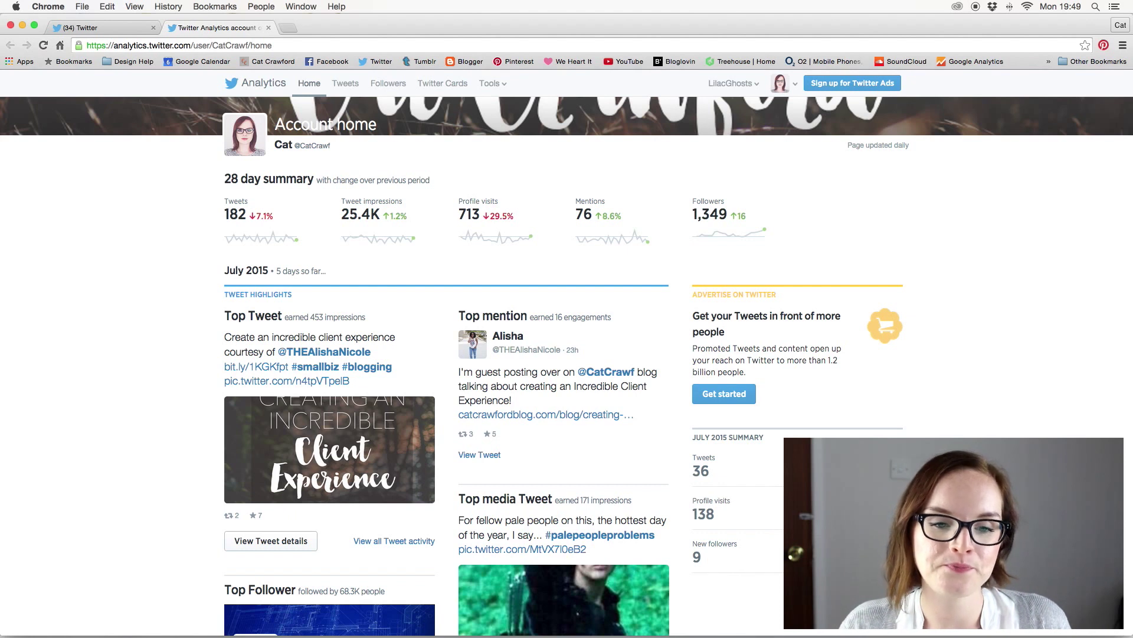
pyautogui.scroll(-3, 734, 507)
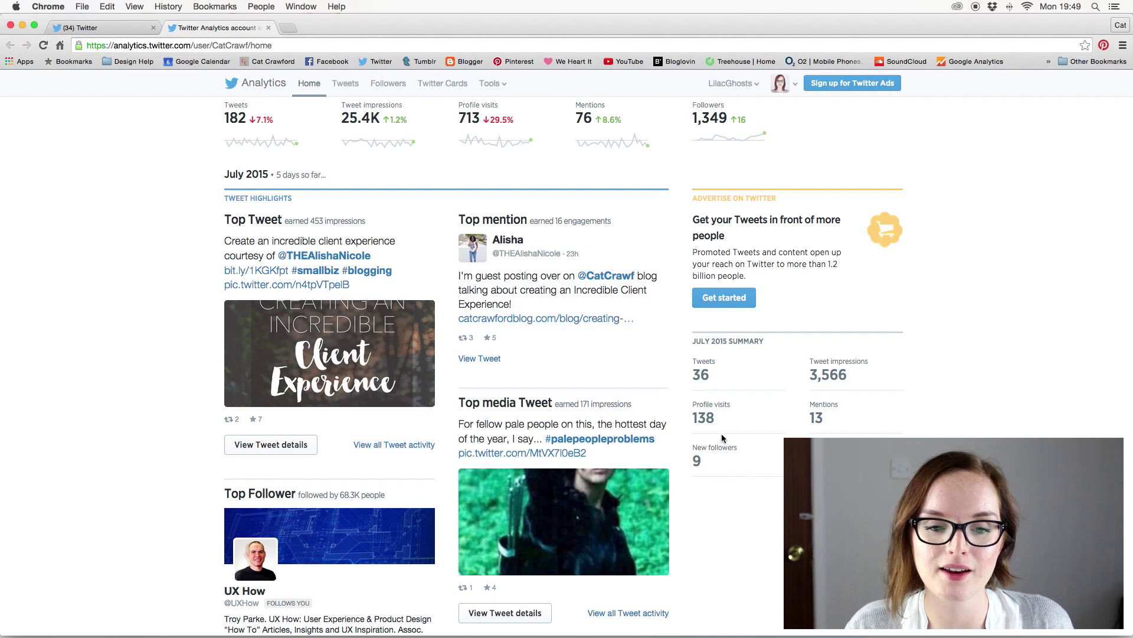
pyautogui.scroll(3, 541, 295)
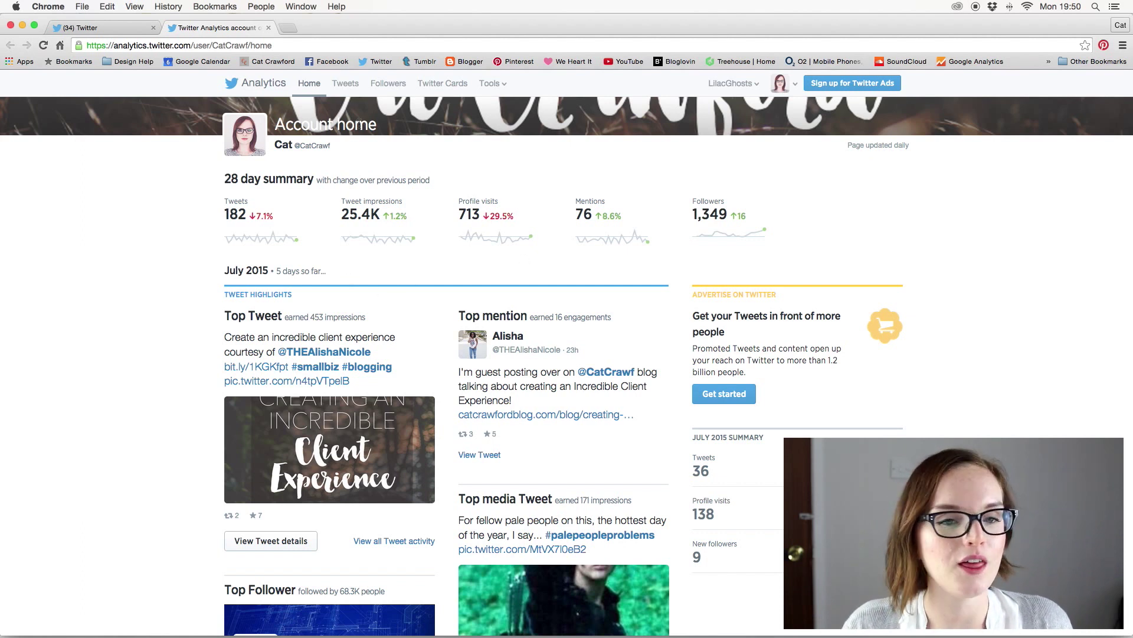
# - Show Tweet activity and review the 25.4K-impression 28-day chart and per-tweet engagement rates
pyautogui.click(346, 85)
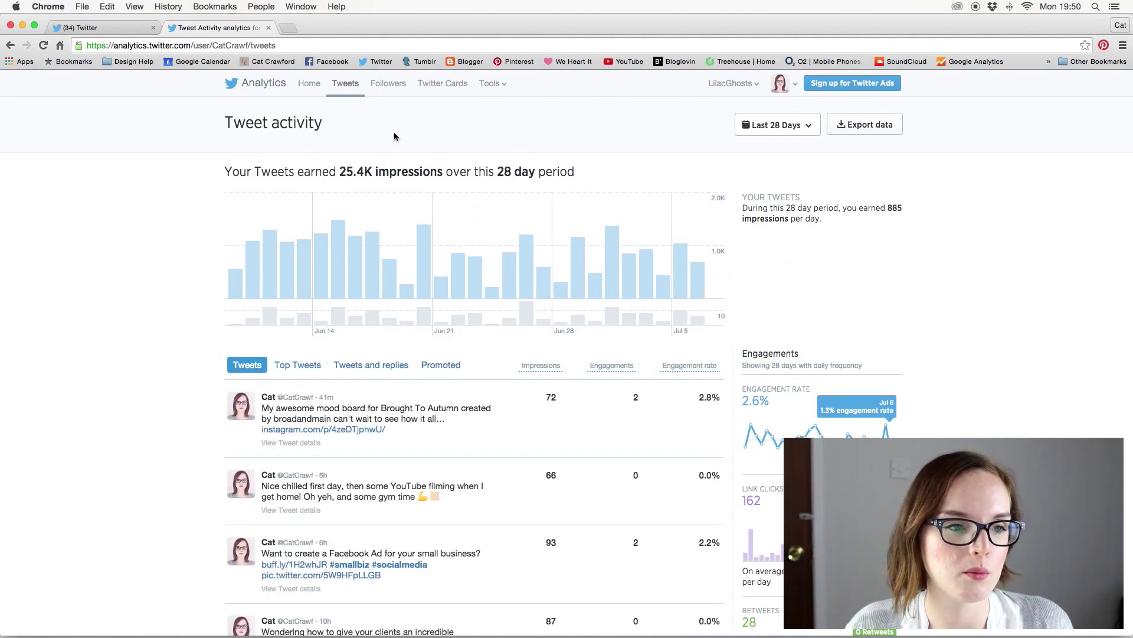
pyautogui.scroll(-1, 561, 177)
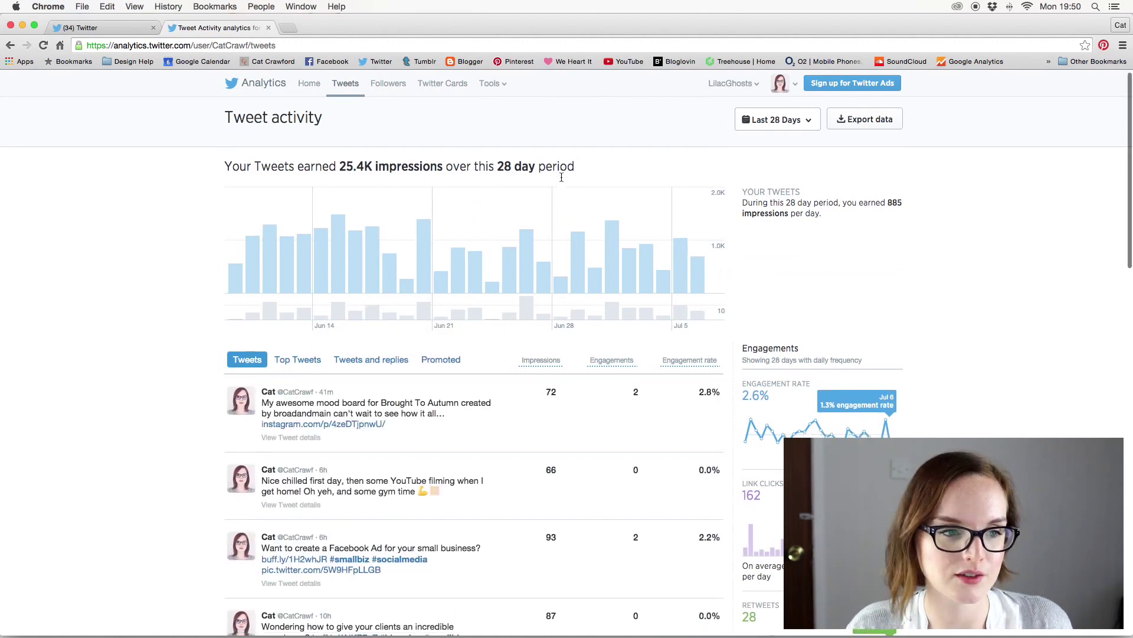
pyautogui.scroll(-3, 561, 177)
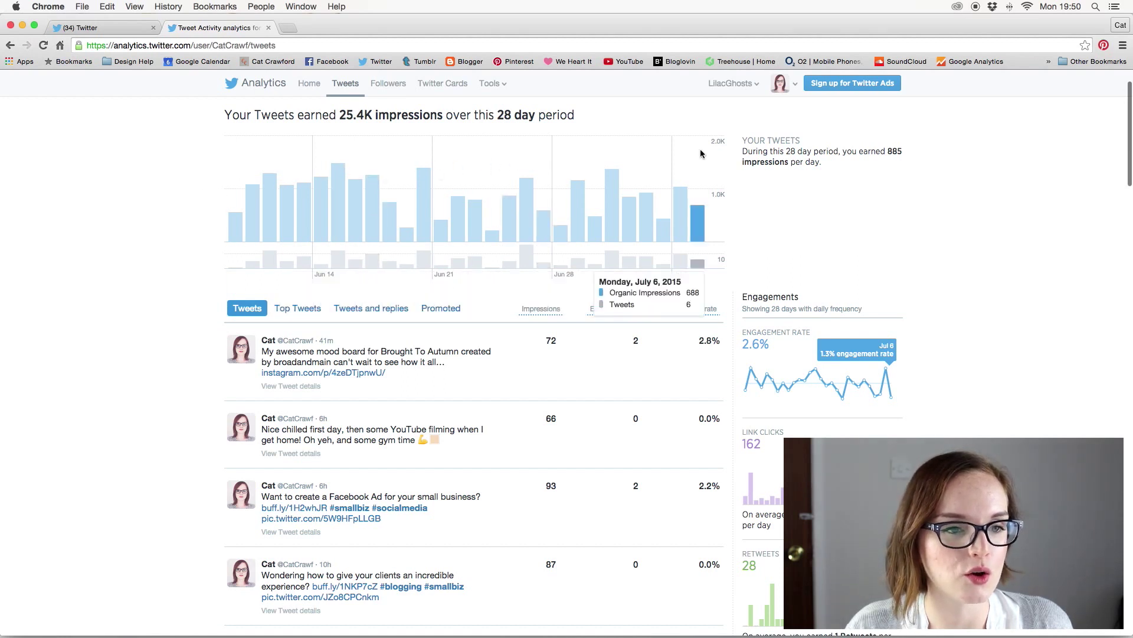
pyautogui.scroll(3, 540, 150)
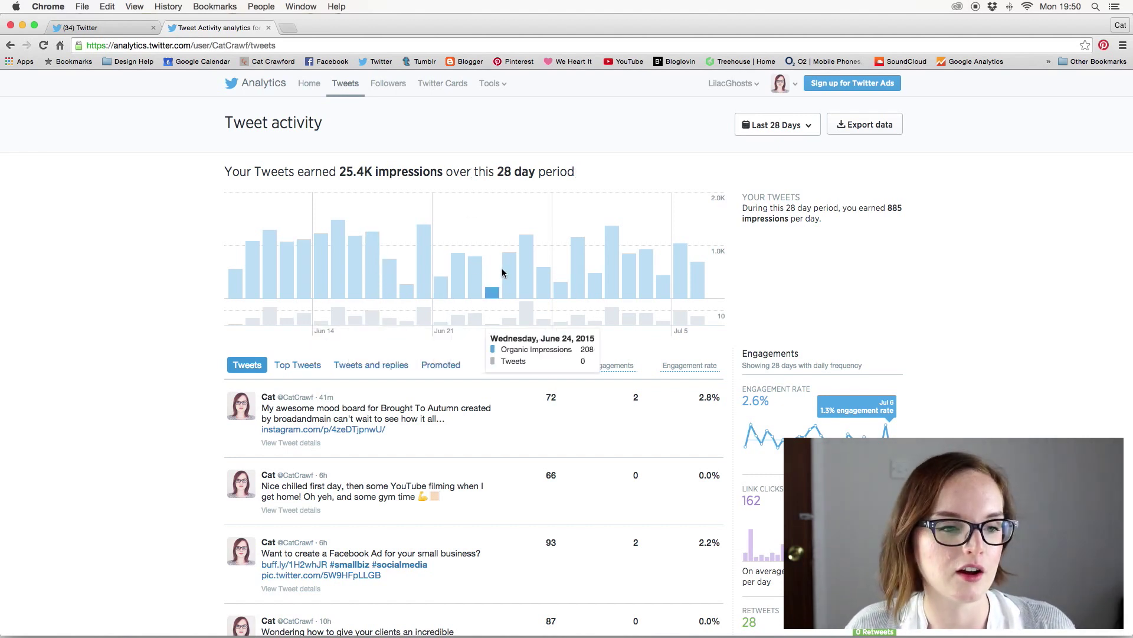
pyautogui.scroll(-3, 177, 320)
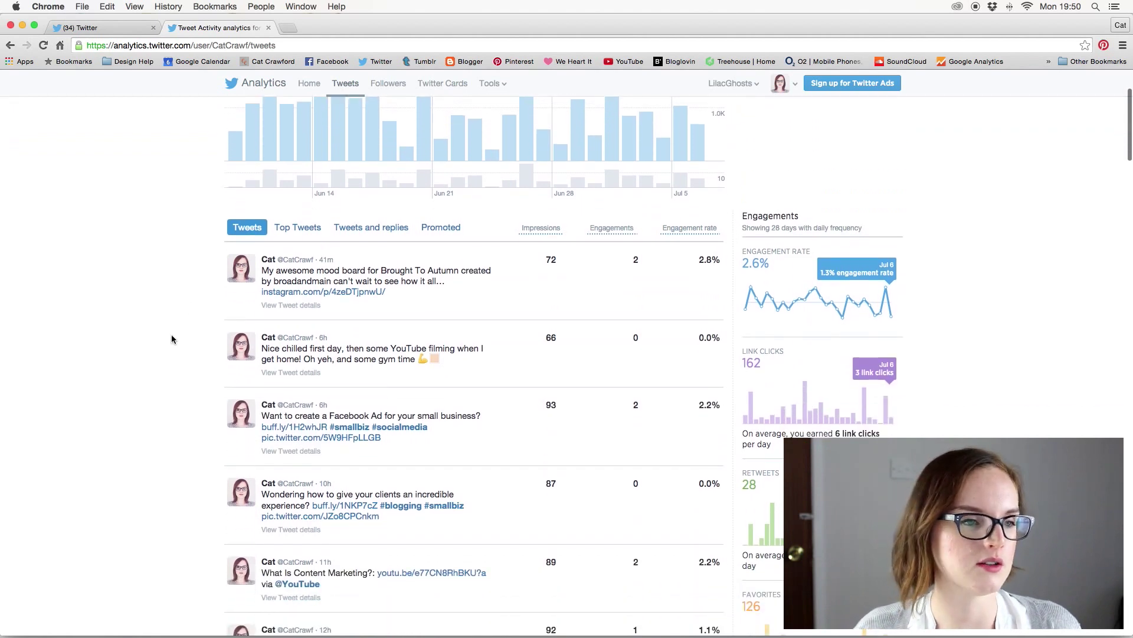
pyautogui.scroll(-2, 173, 303)
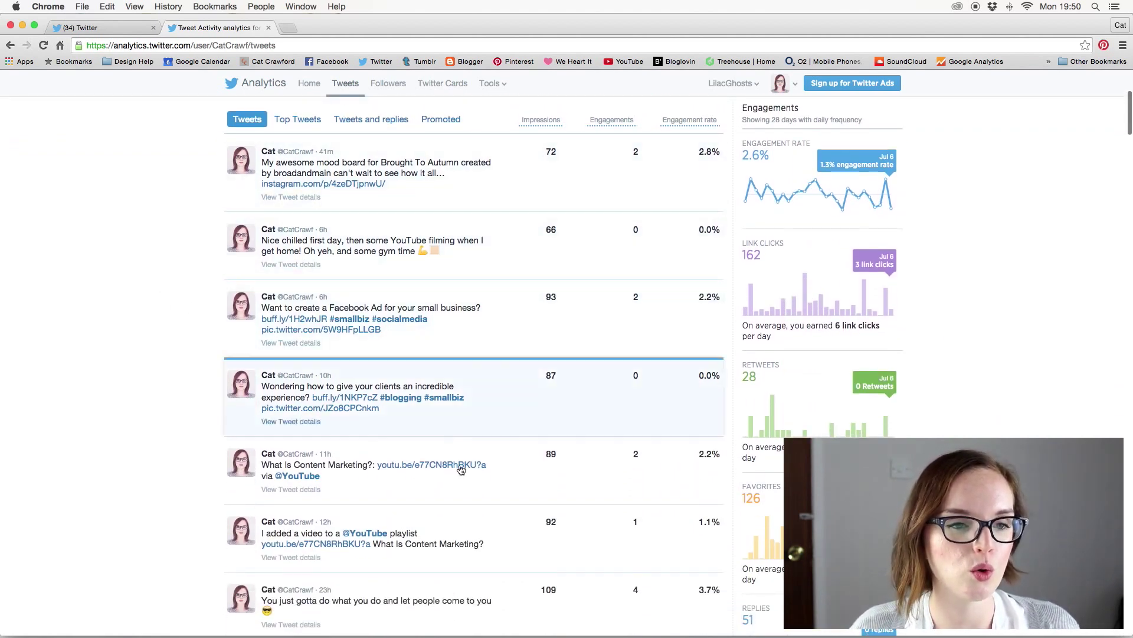
pyautogui.scroll(-2, 454, 519)
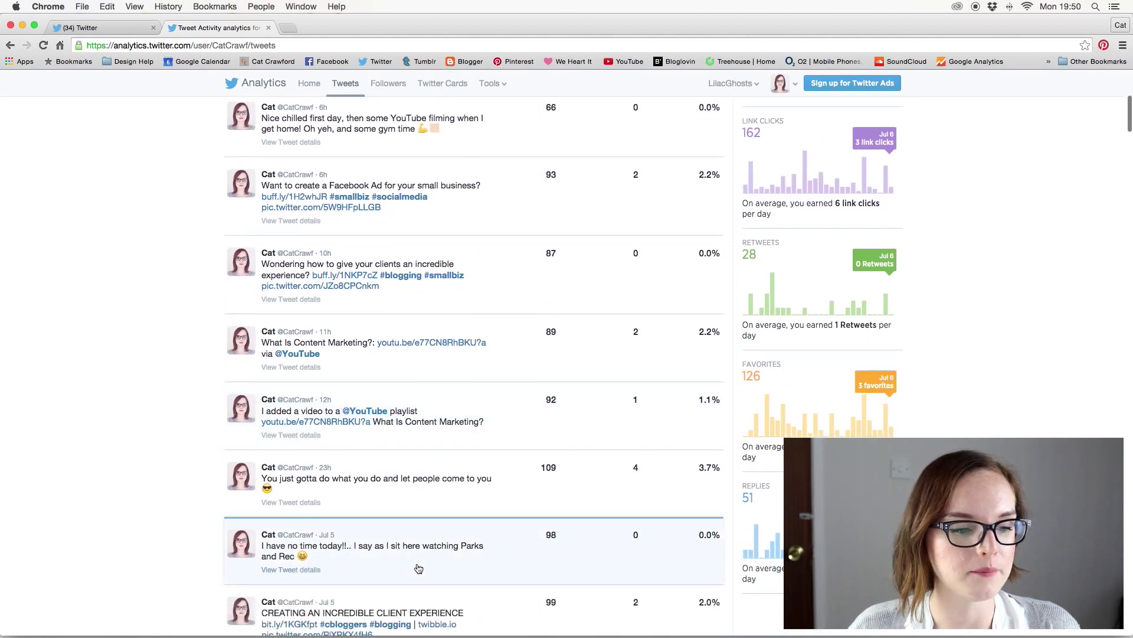
pyautogui.scroll(4, 408, 448)
pyautogui.moveTo(544, 254)
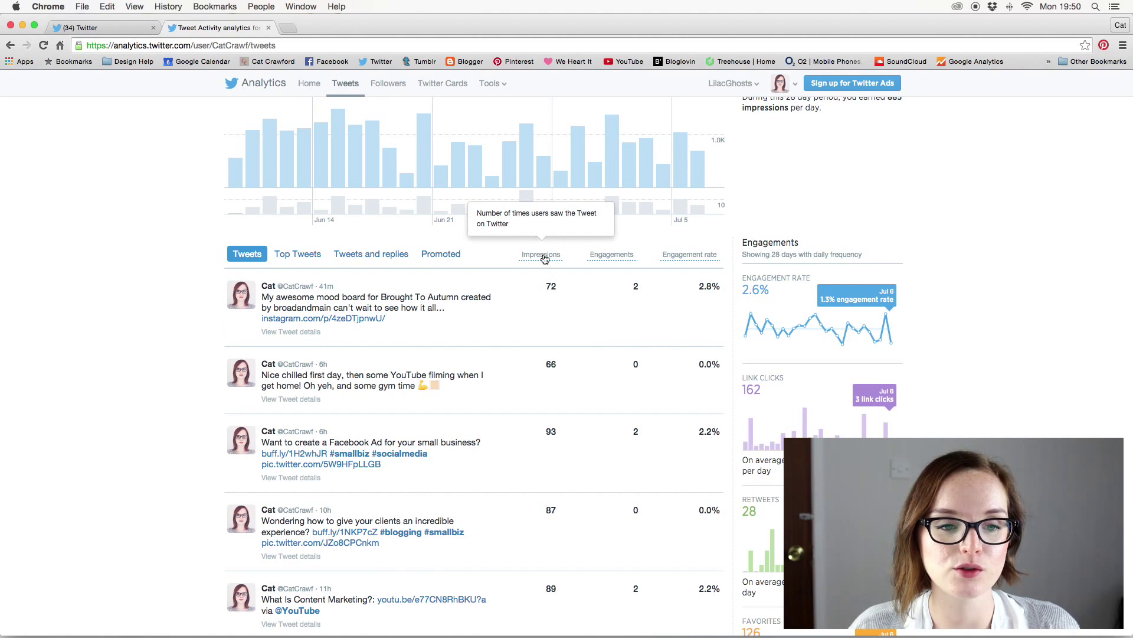
pyautogui.moveTo(619, 261)
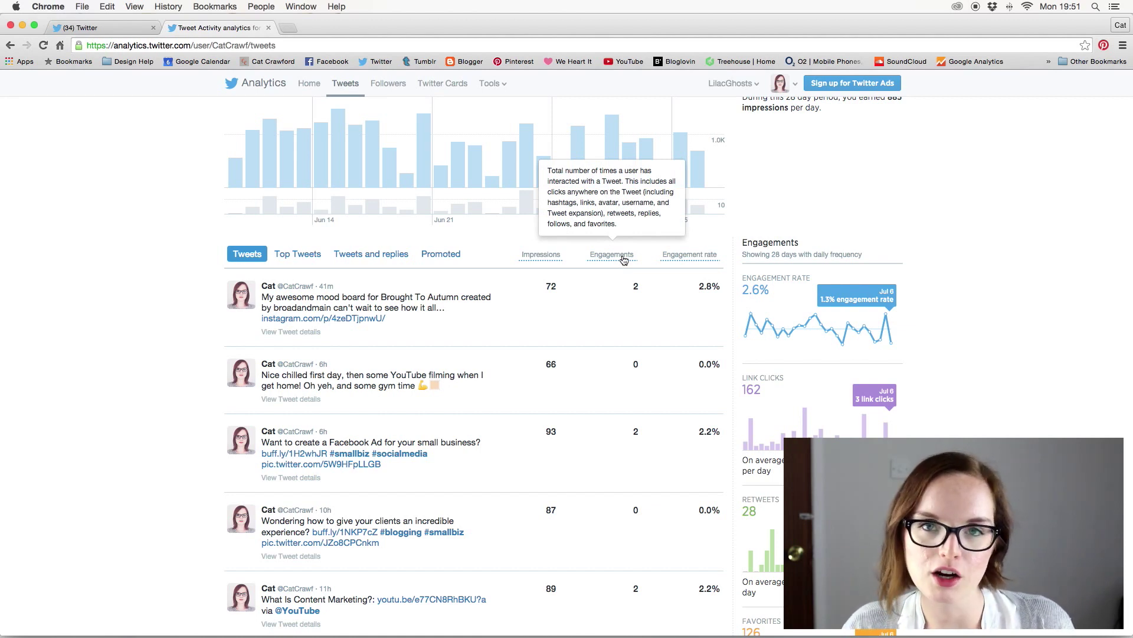
pyautogui.moveTo(679, 255)
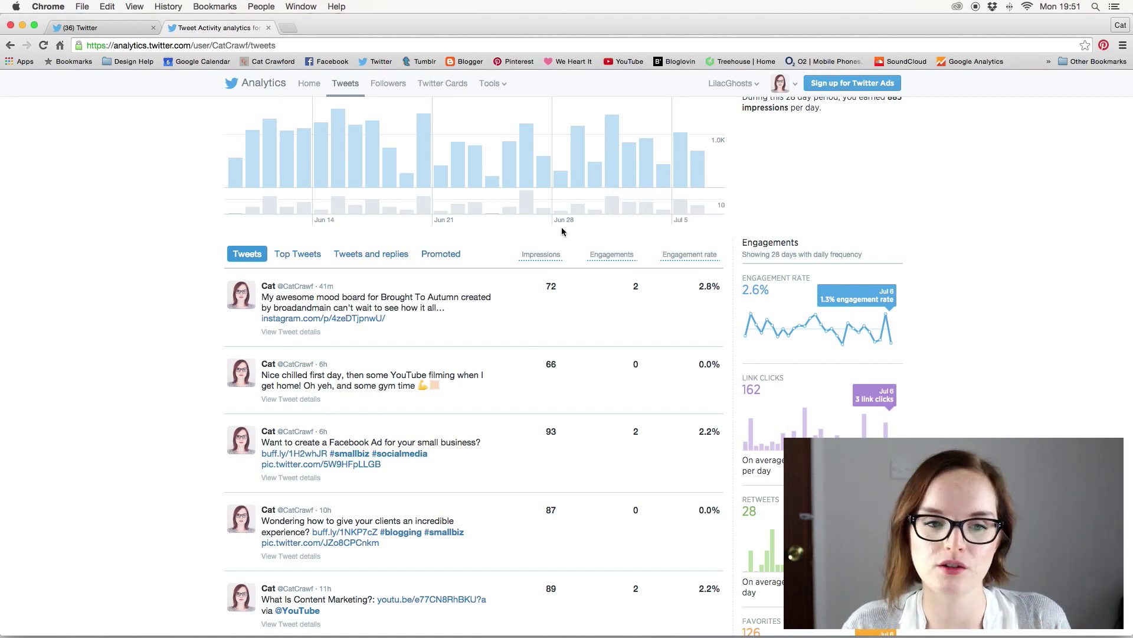
pyautogui.scroll(-2, 442, 359)
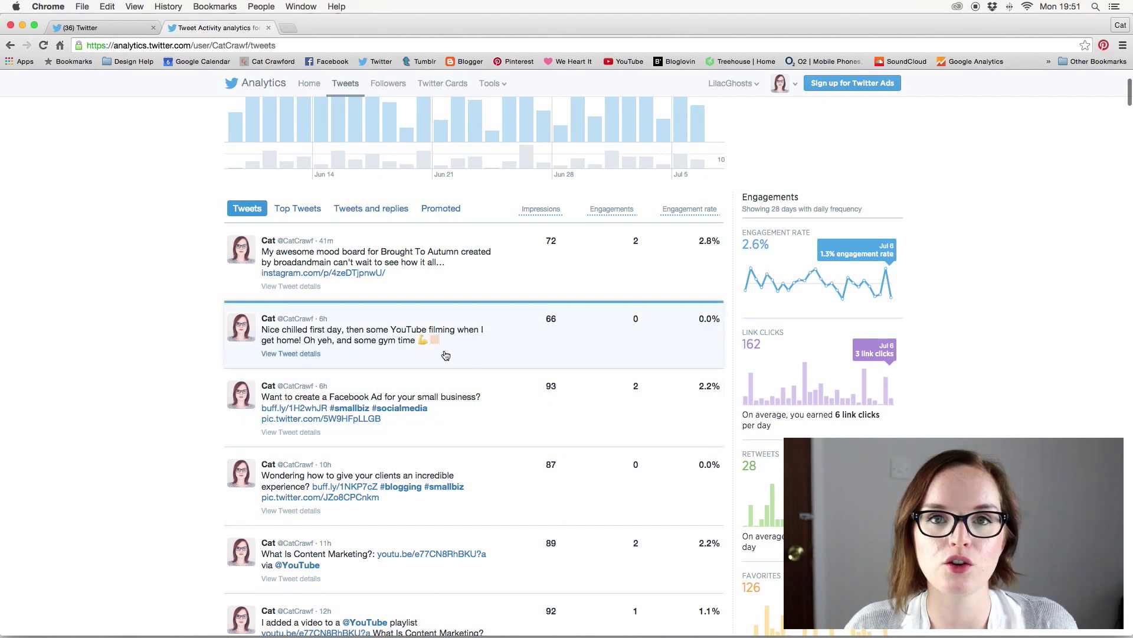
pyautogui.scroll(3, 240, 193)
pyautogui.scroll(2, 239, 193)
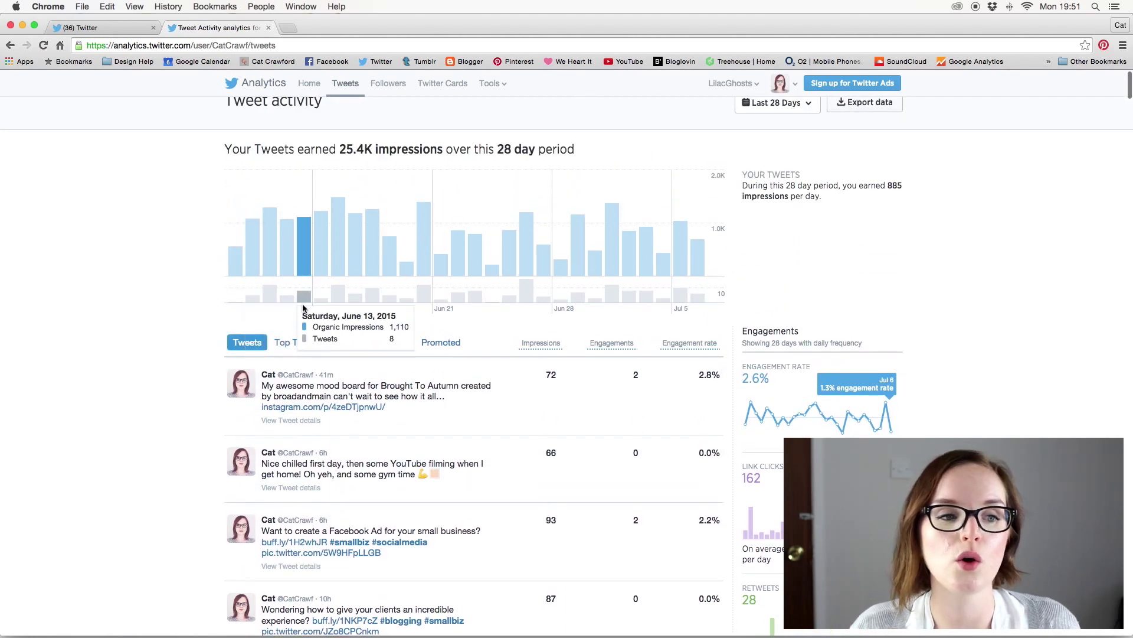
# - Switch the list to Top Tweets and browse them, led by the 739-impression tweet at 1.1%
pyautogui.click(291, 340)
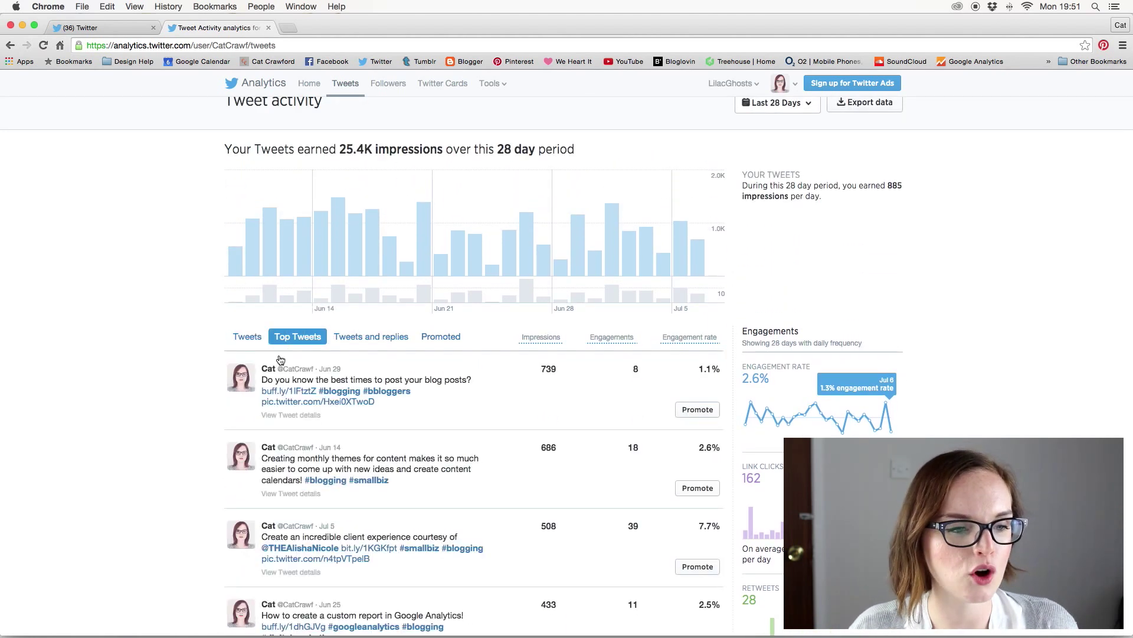
pyautogui.scroll(-8, 191, 506)
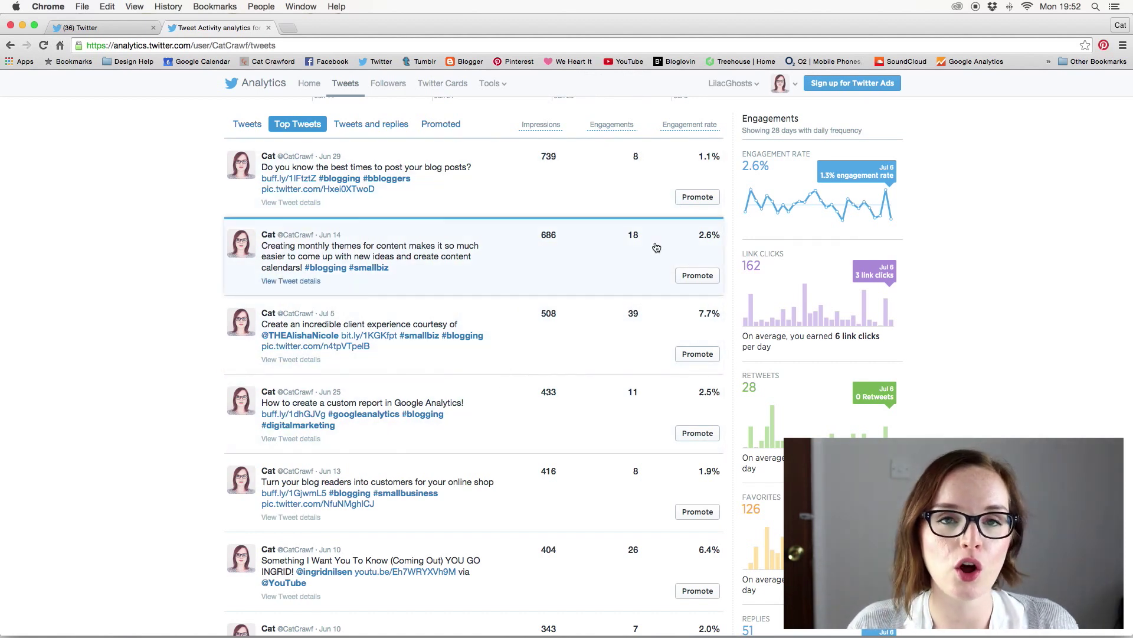
pyautogui.scroll(-5, 617, 364)
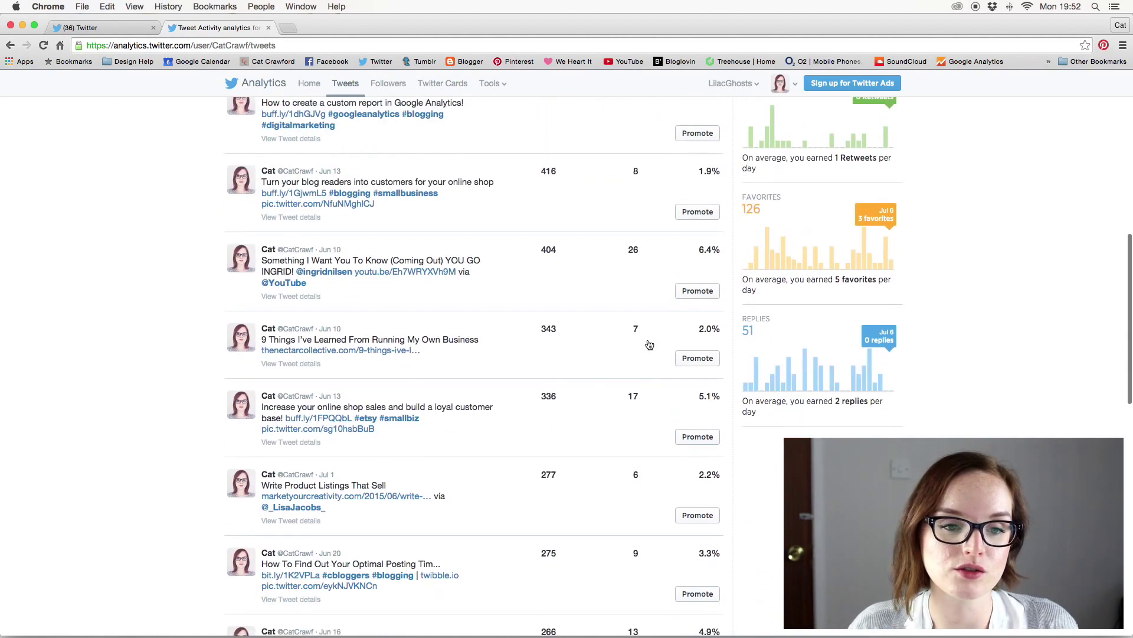
pyautogui.scroll(-3, 559, 440)
pyautogui.scroll(4, 559, 435)
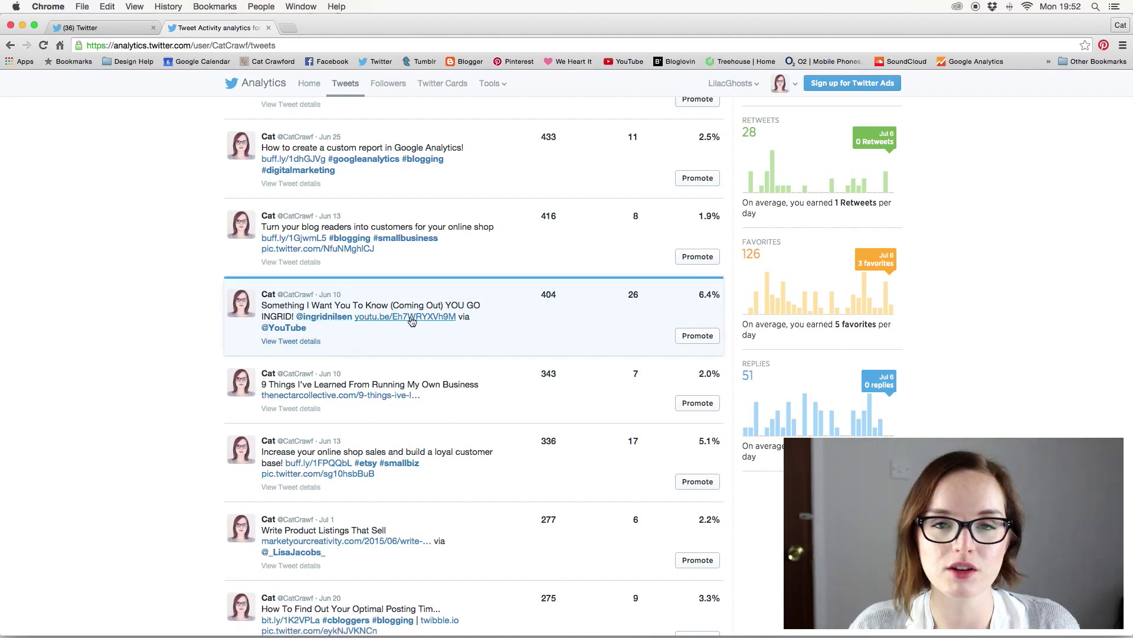
pyautogui.scroll(-2, 586, 334)
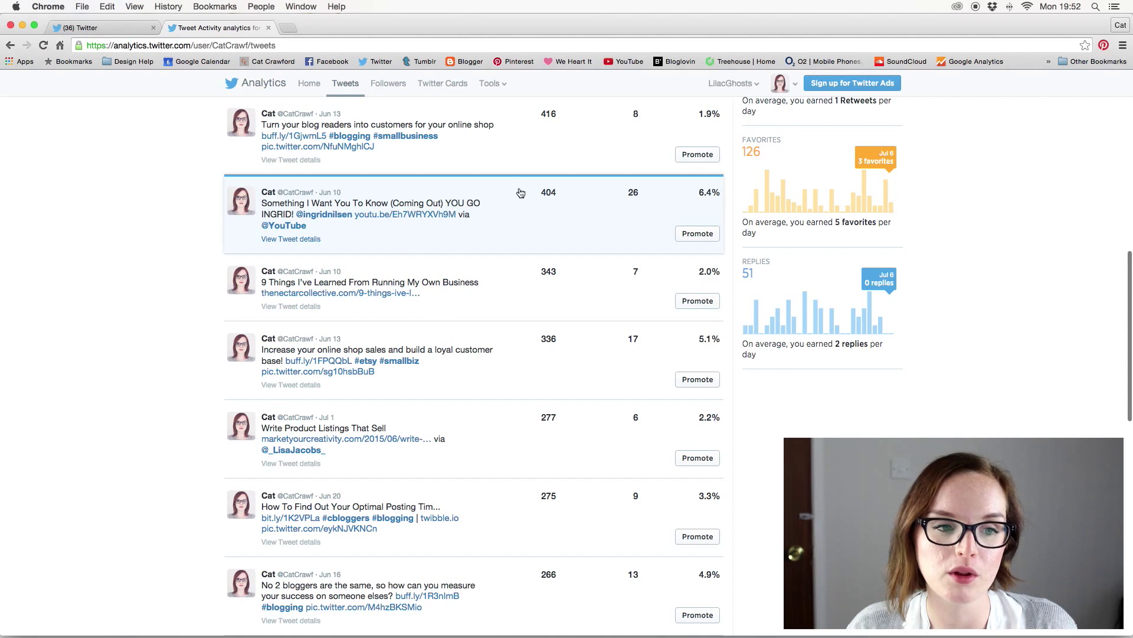
pyautogui.scroll(10, 531, 278)
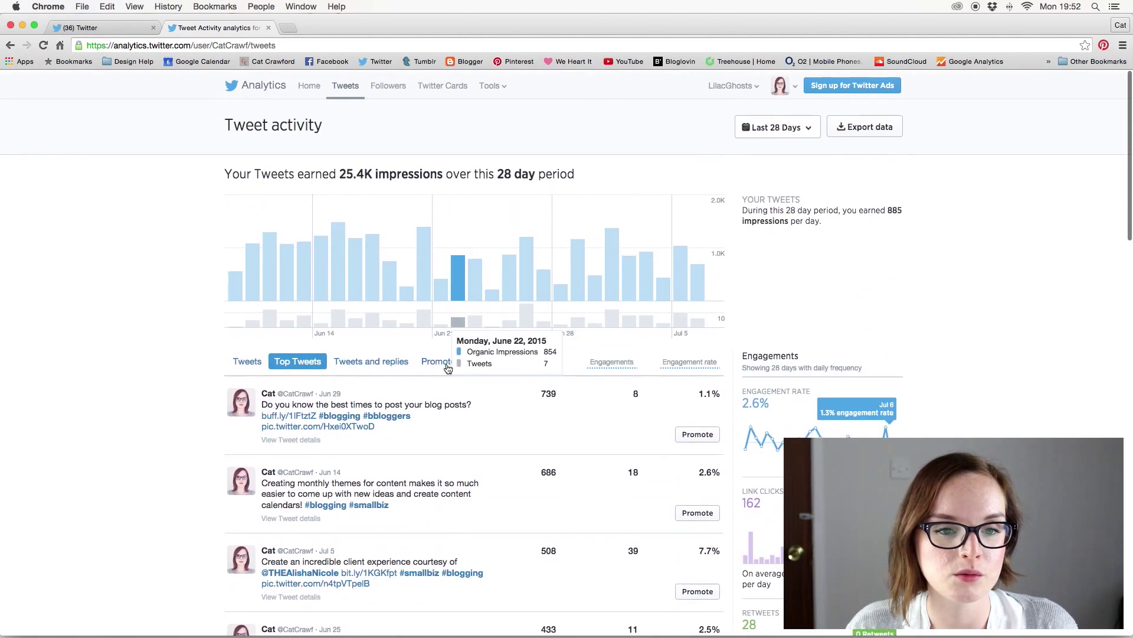
# - Show Tweets and replies in the tweet list and scroll through the entries
pyautogui.click(373, 363)
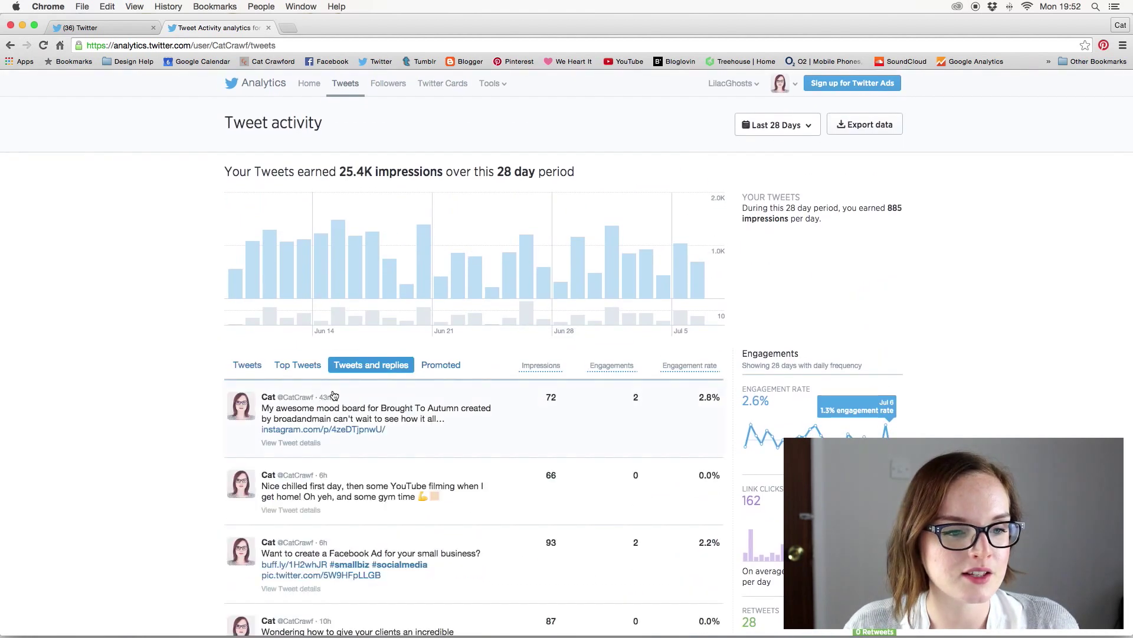
pyautogui.scroll(-4, 396, 425)
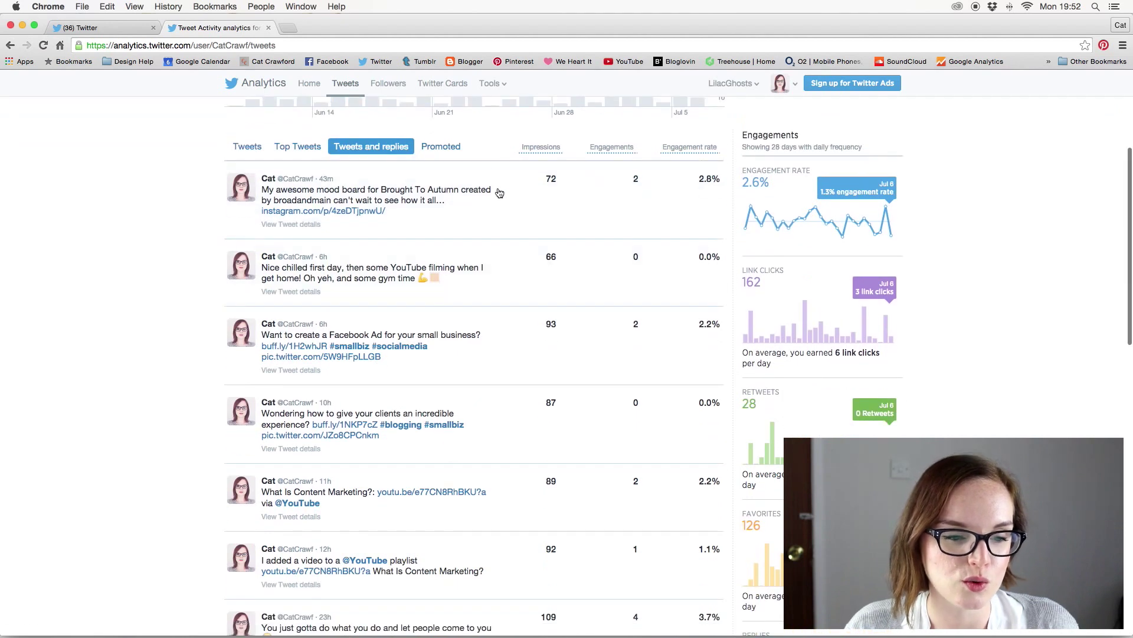
pyautogui.scroll(-5, 459, 268)
pyautogui.scroll(-10, 459, 268)
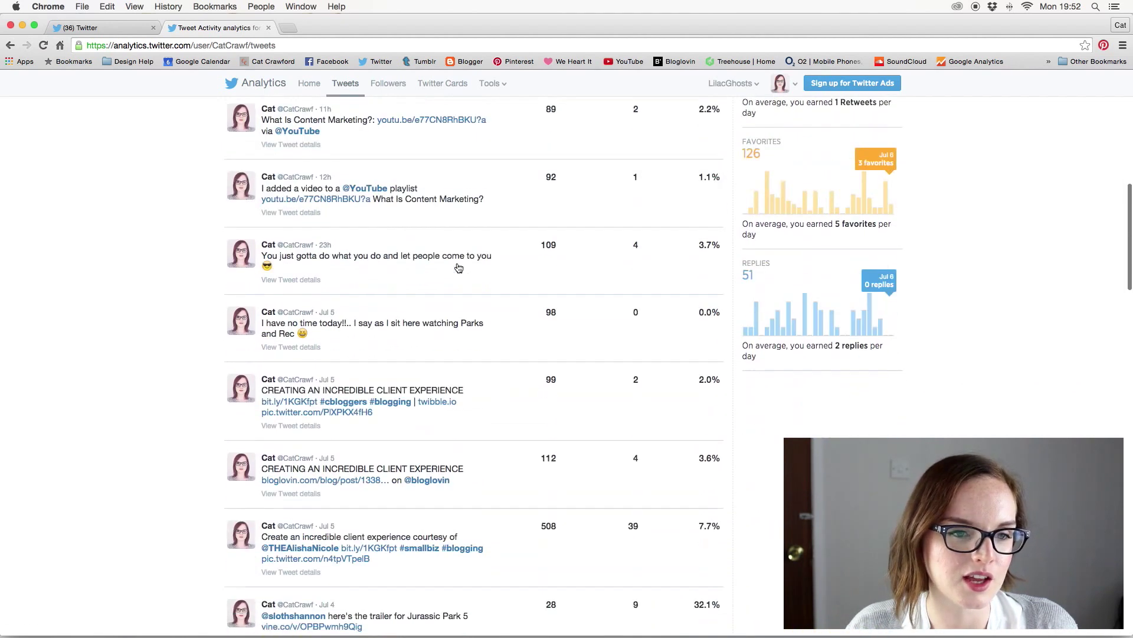
pyautogui.scroll(15, 459, 268)
pyautogui.scroll(5, 458, 268)
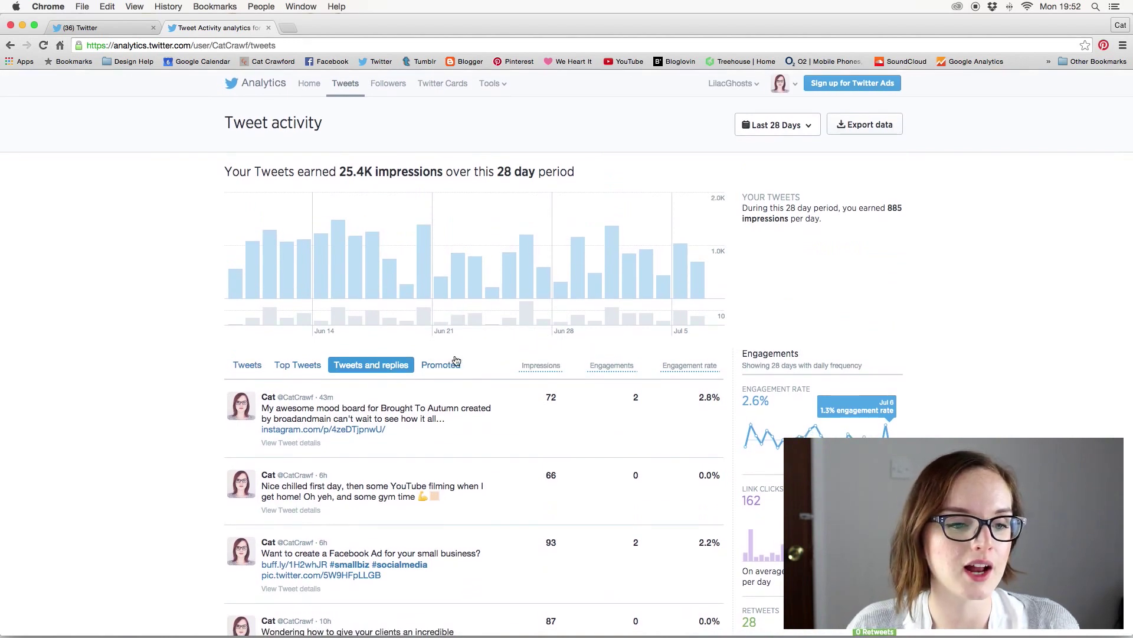
pyautogui.moveTo(418, 242)
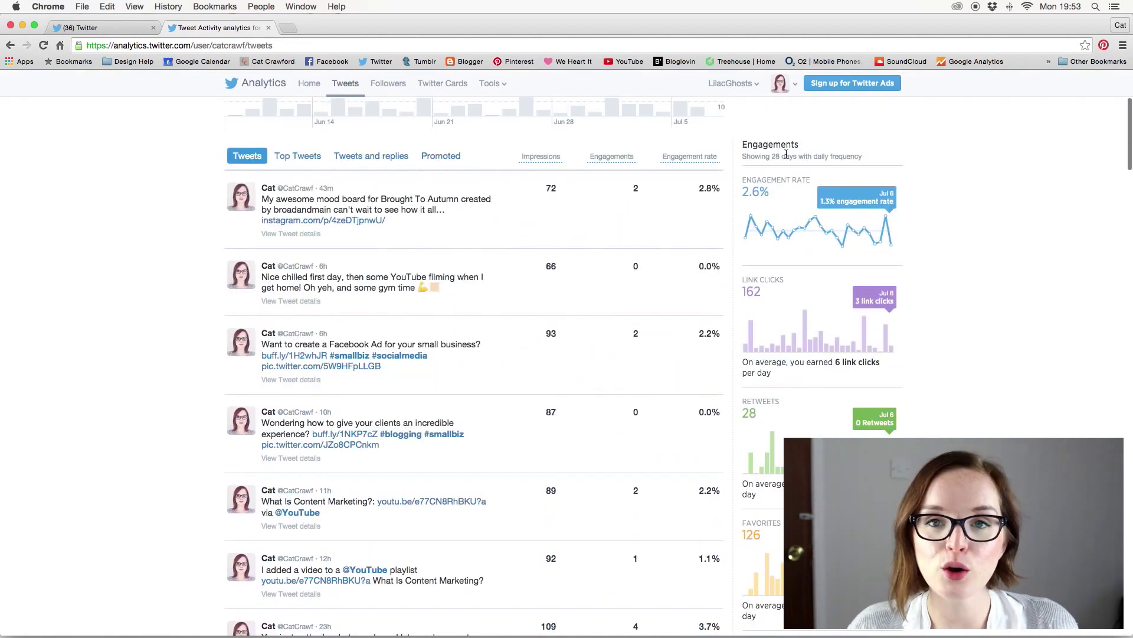
pyautogui.scroll(-3, 856, 189)
pyautogui.scroll(2, 795, 153)
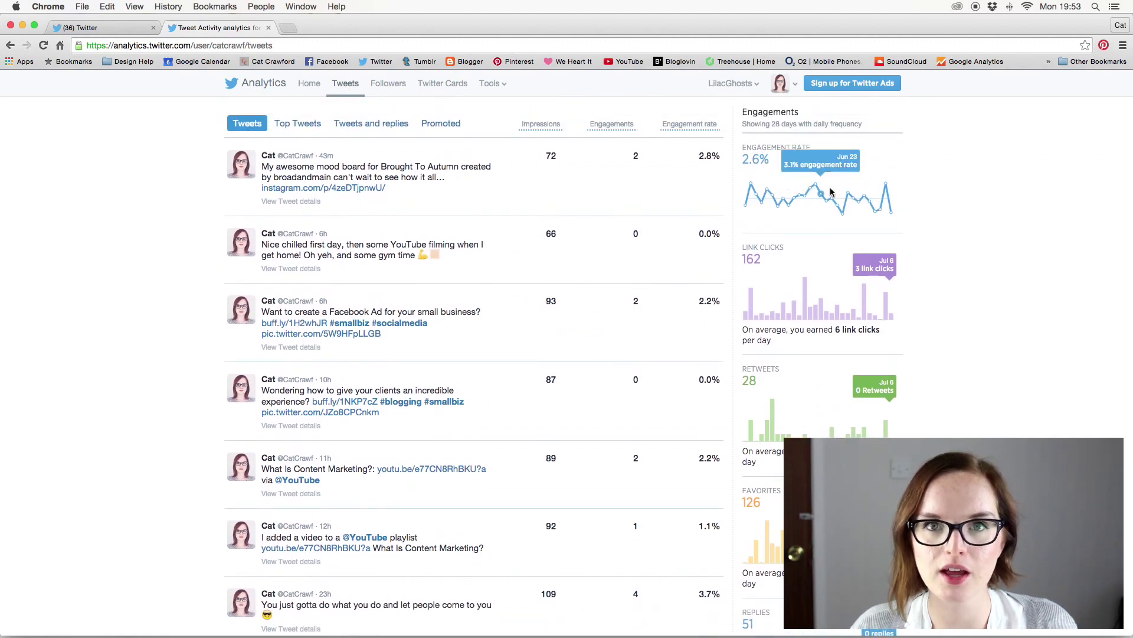
# - Review the engagement charts: 162 link clicks, 28 retweets, 126 favorites and 51 replies
pyautogui.moveTo(824, 181)
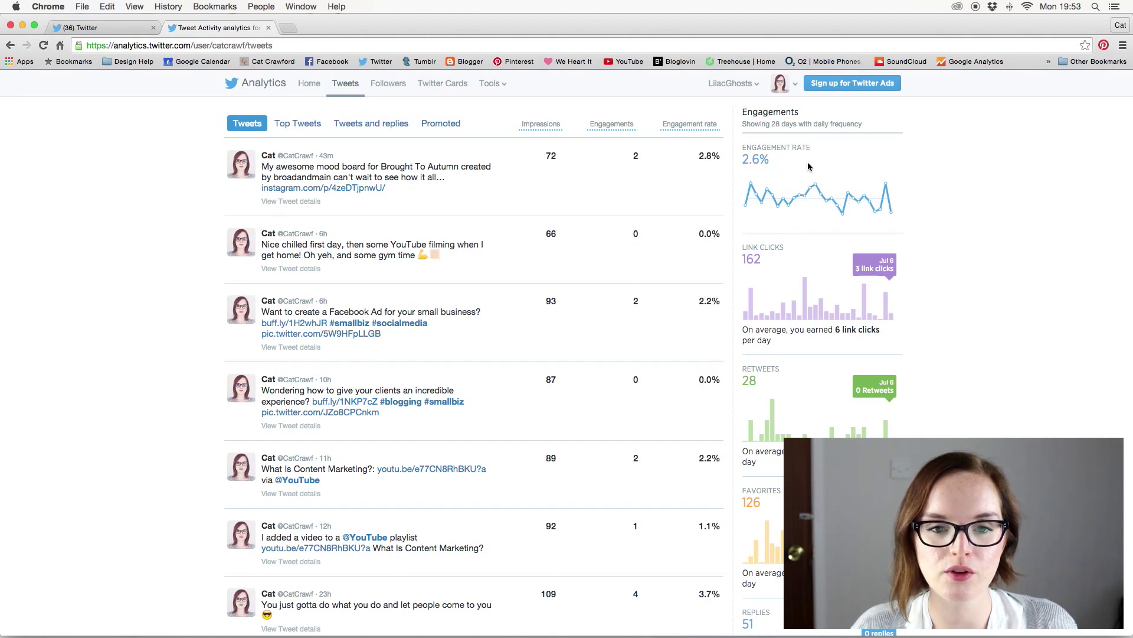
pyautogui.scroll(-2, 897, 265)
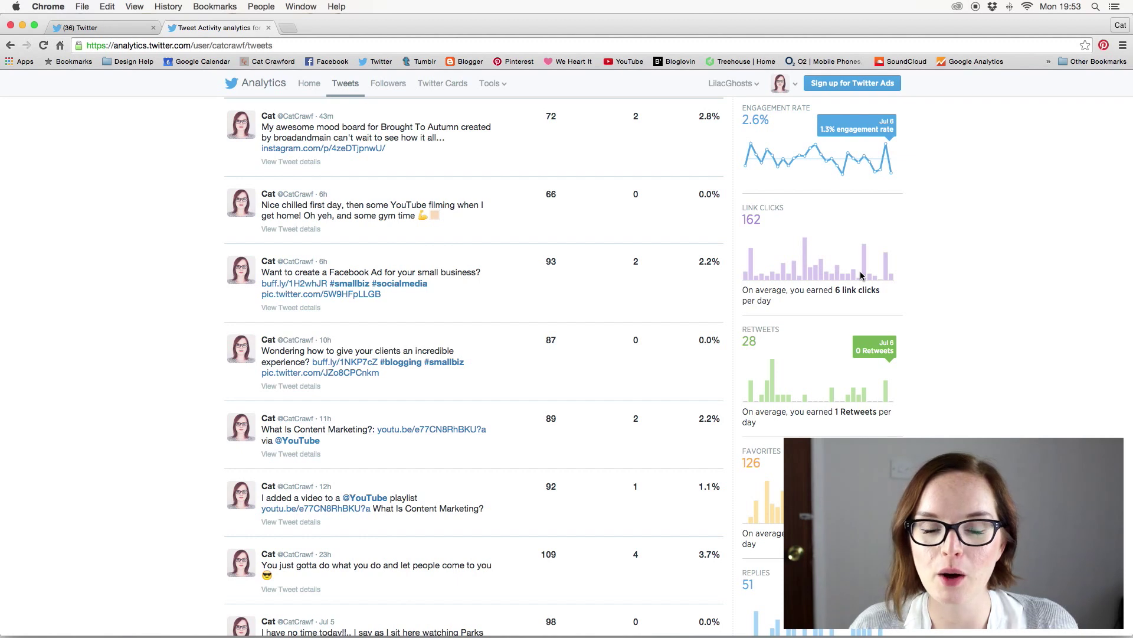
pyautogui.scroll(-3, 933, 268)
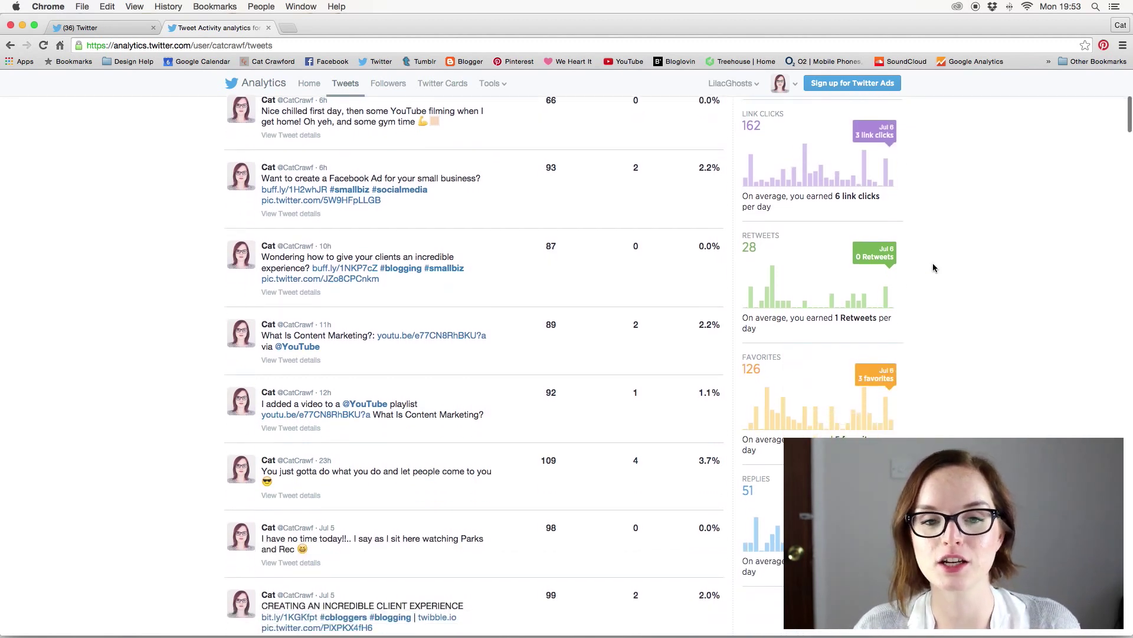
pyautogui.scroll(-3, 933, 263)
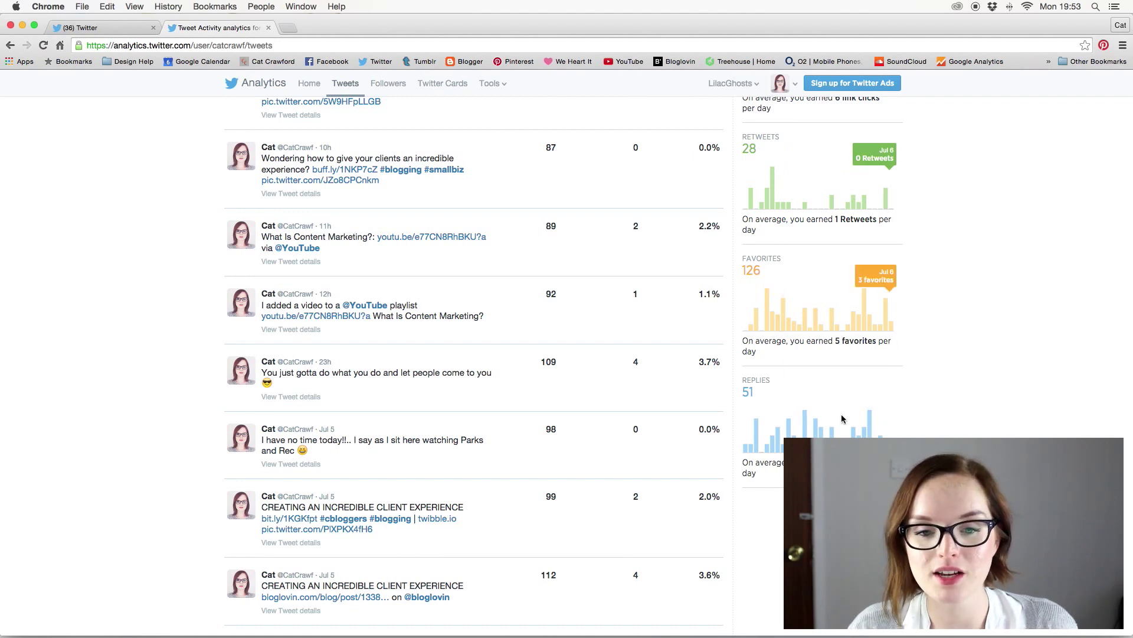
pyautogui.scroll(6, 902, 416)
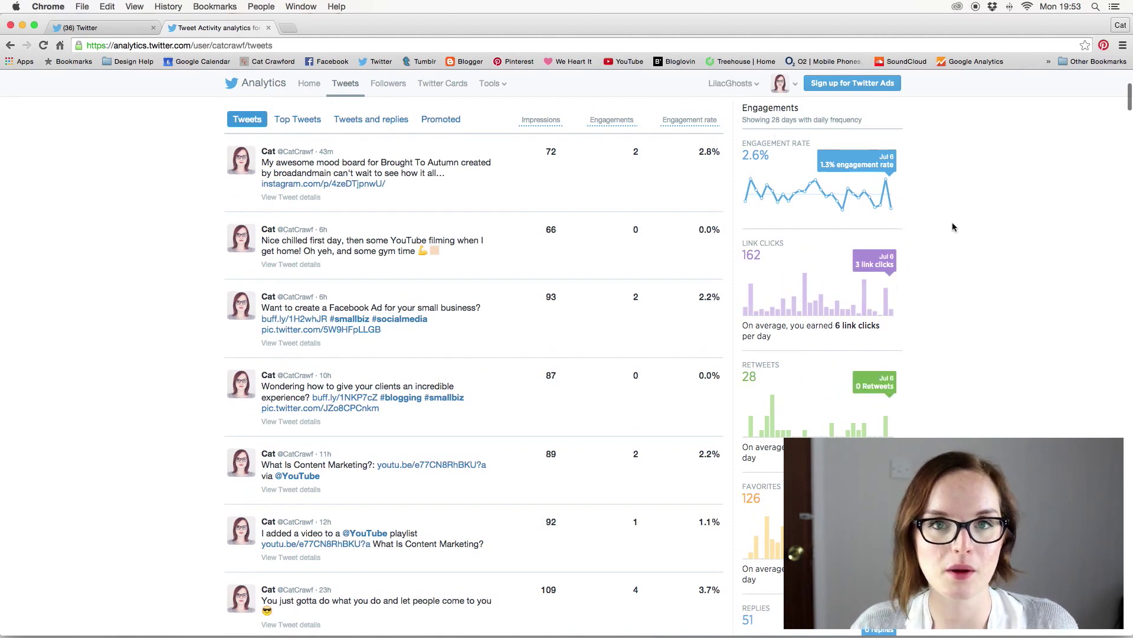
pyautogui.scroll(3, 961, 349)
pyautogui.scroll(-3, 962, 349)
pyautogui.scroll(-6, 962, 354)
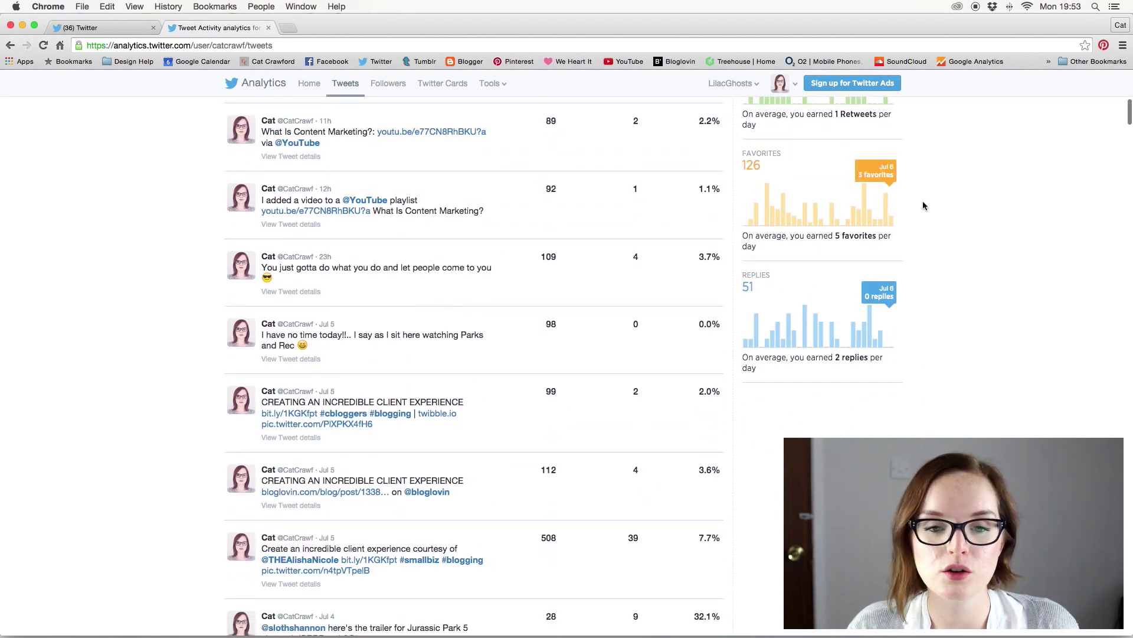
pyautogui.scroll(4, 921, 248)
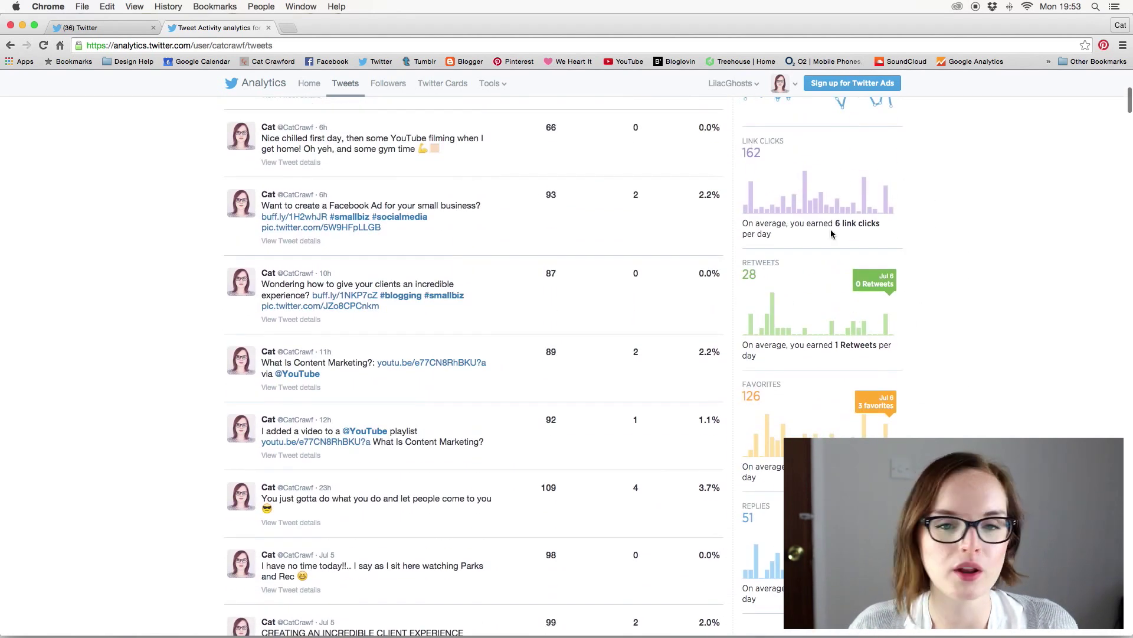
pyautogui.scroll(3, 934, 268)
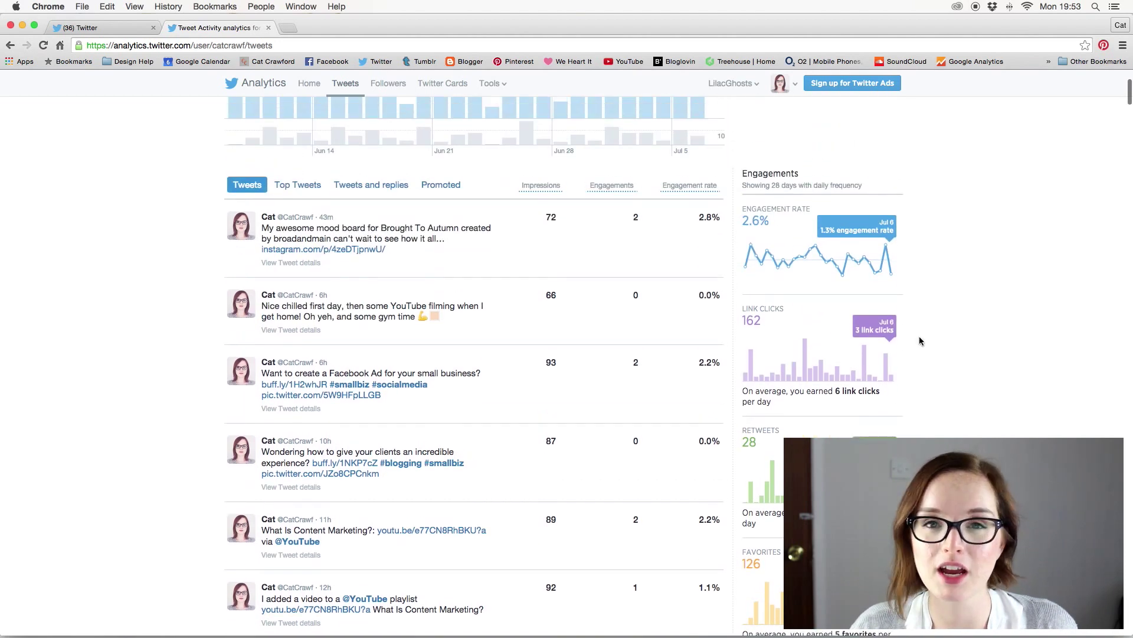
pyautogui.scroll(-3, 896, 322)
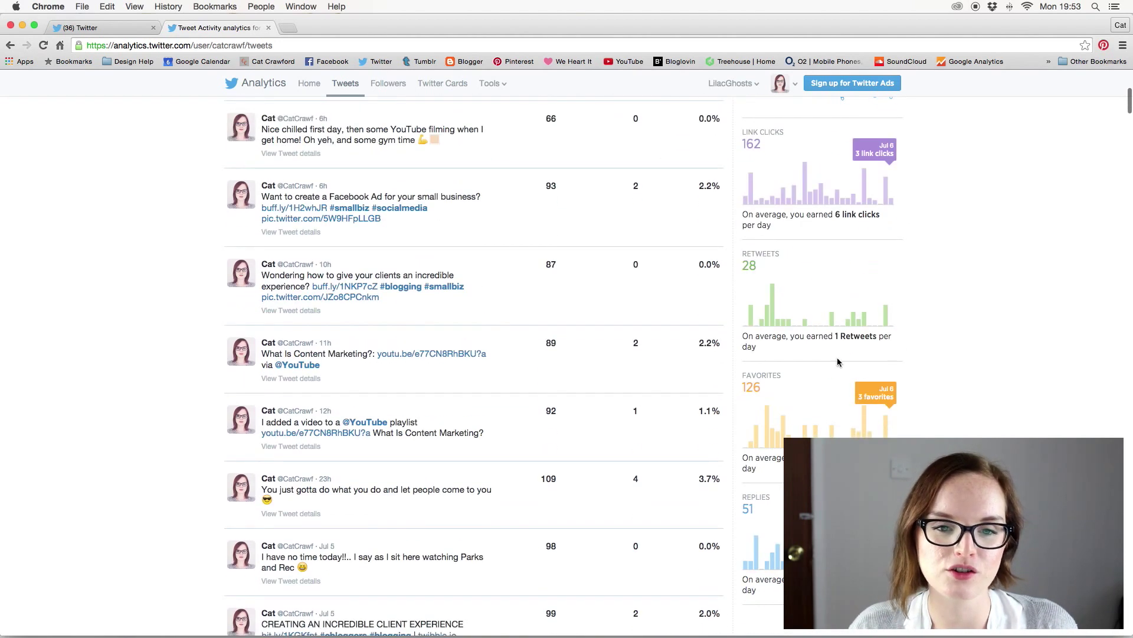
pyautogui.scroll(6, 839, 361)
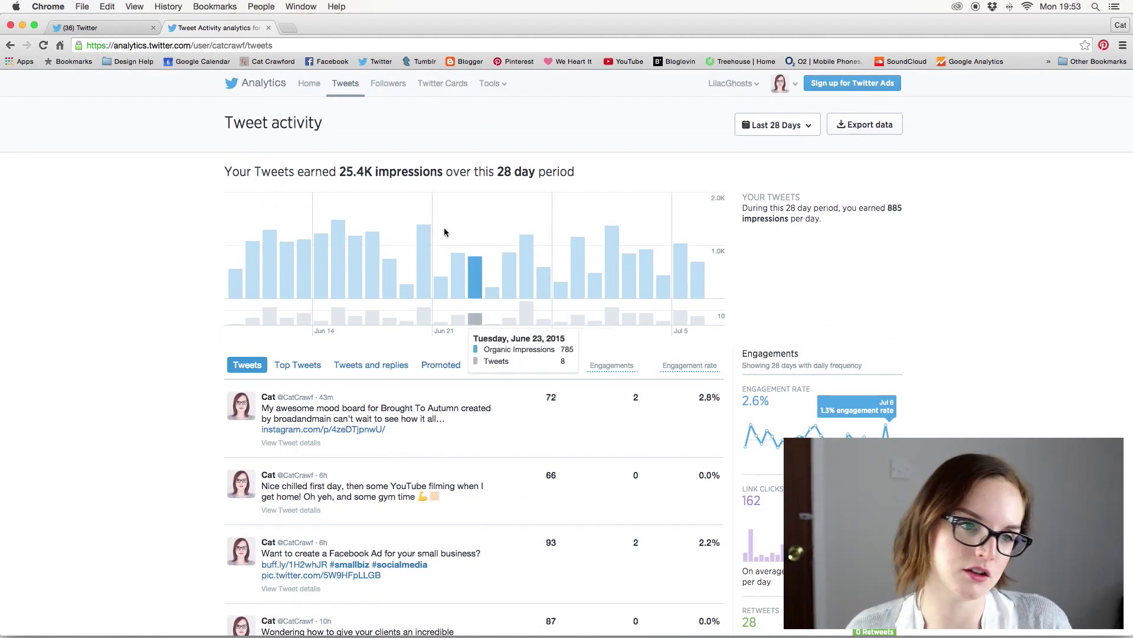
pyautogui.click(383, 88)
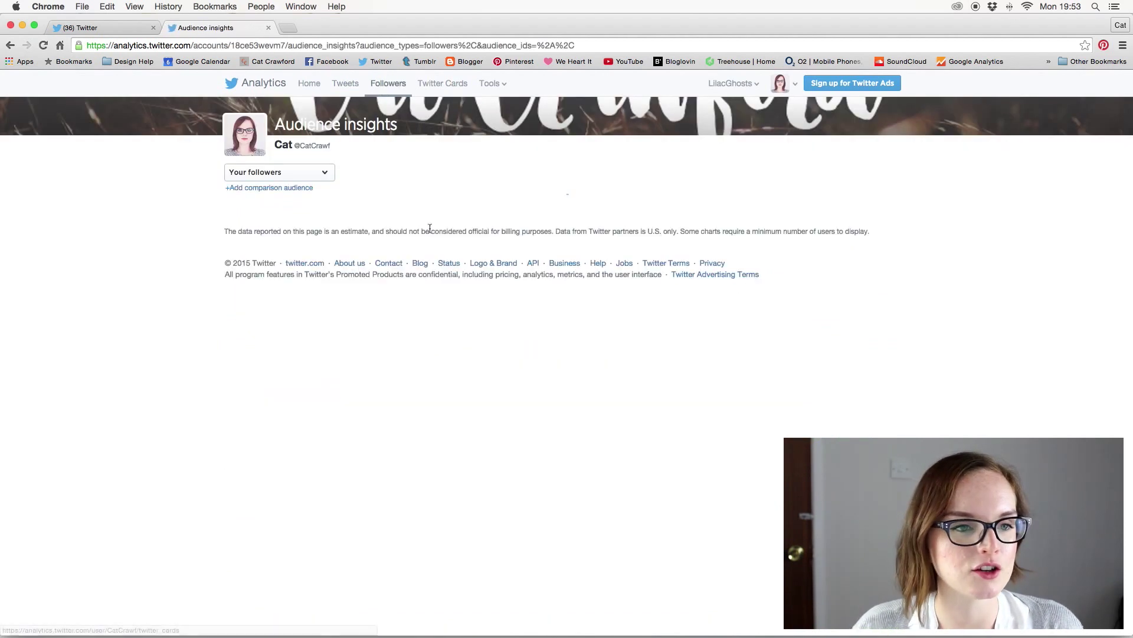
pyautogui.scroll(-6, 444, 237)
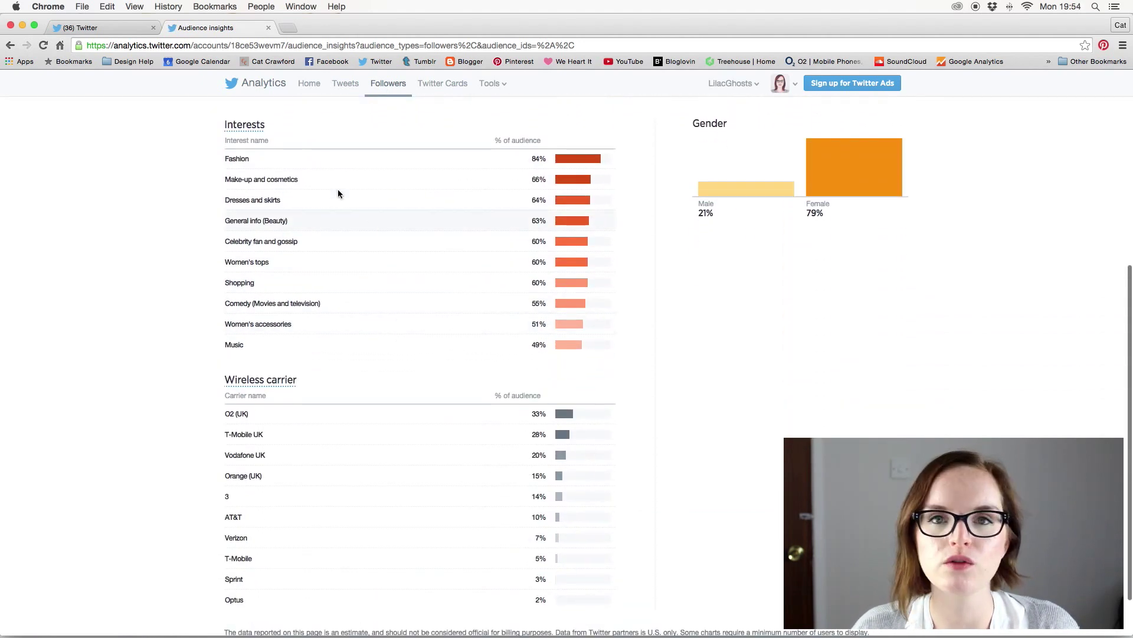
pyautogui.scroll(2, 687, 207)
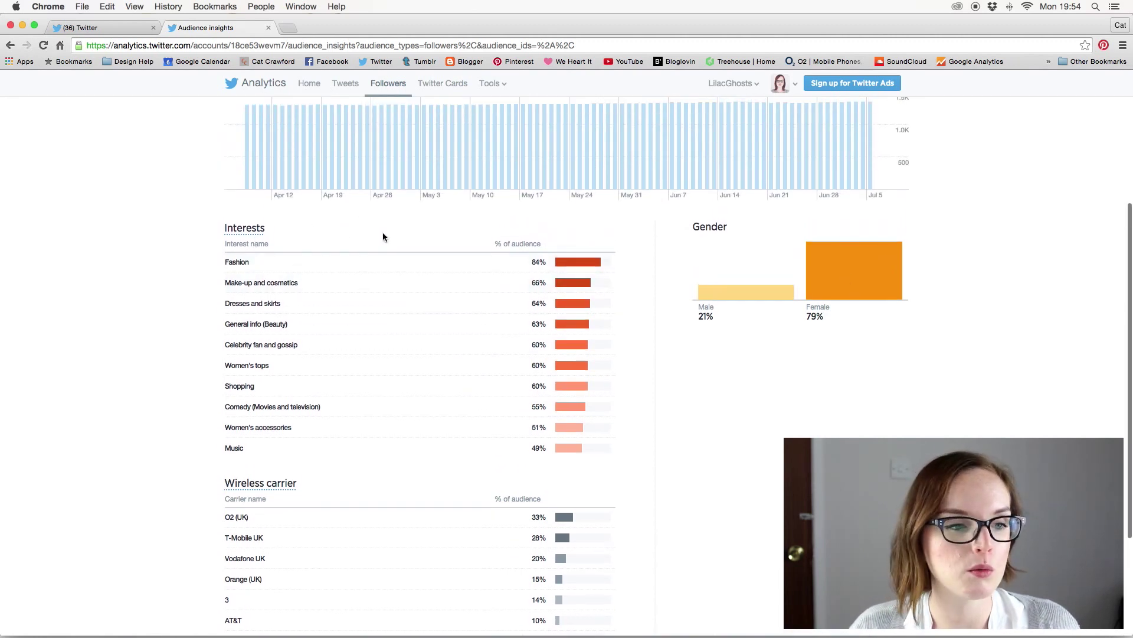
pyautogui.scroll(-1, 320, 242)
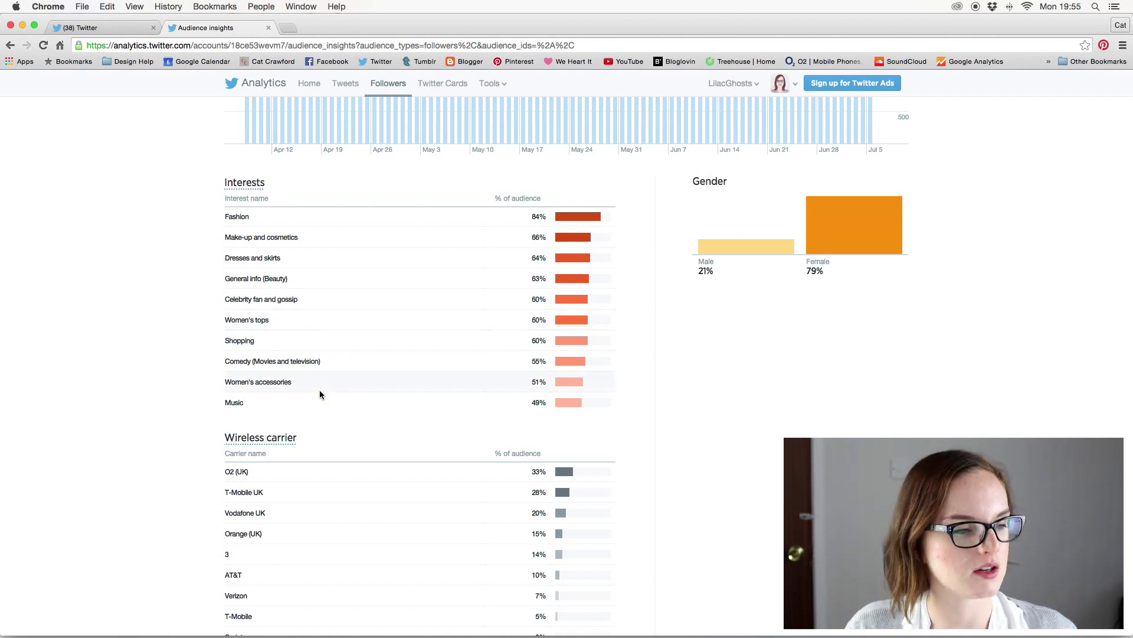
pyautogui.scroll(-3, 319, 391)
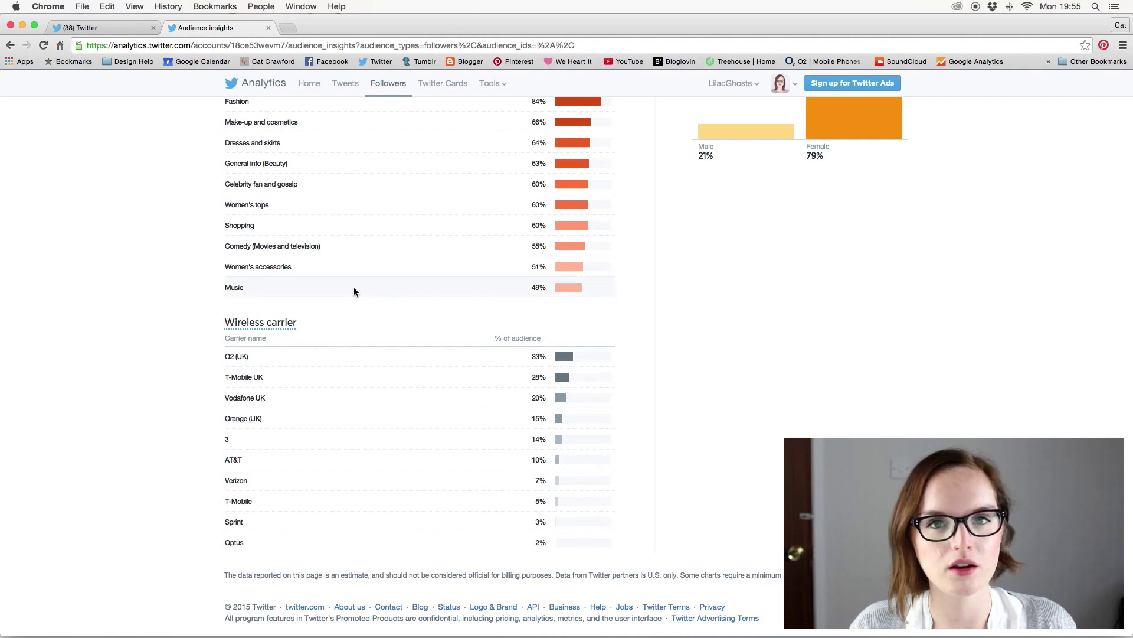
pyautogui.scroll(10, 353, 285)
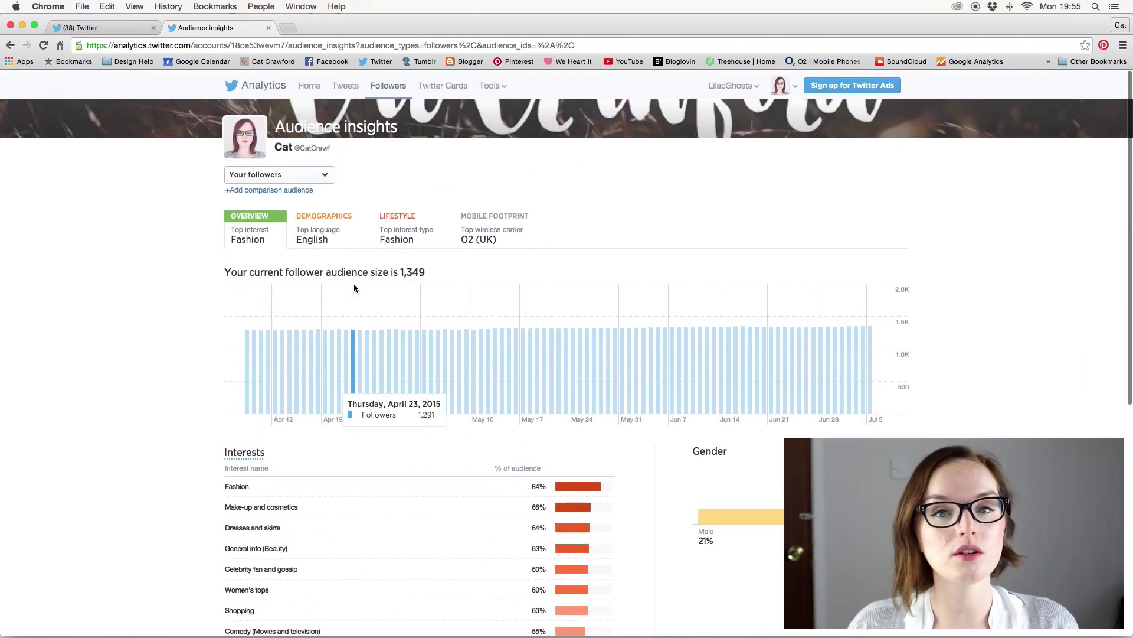
pyautogui.scroll(-2, 324, 246)
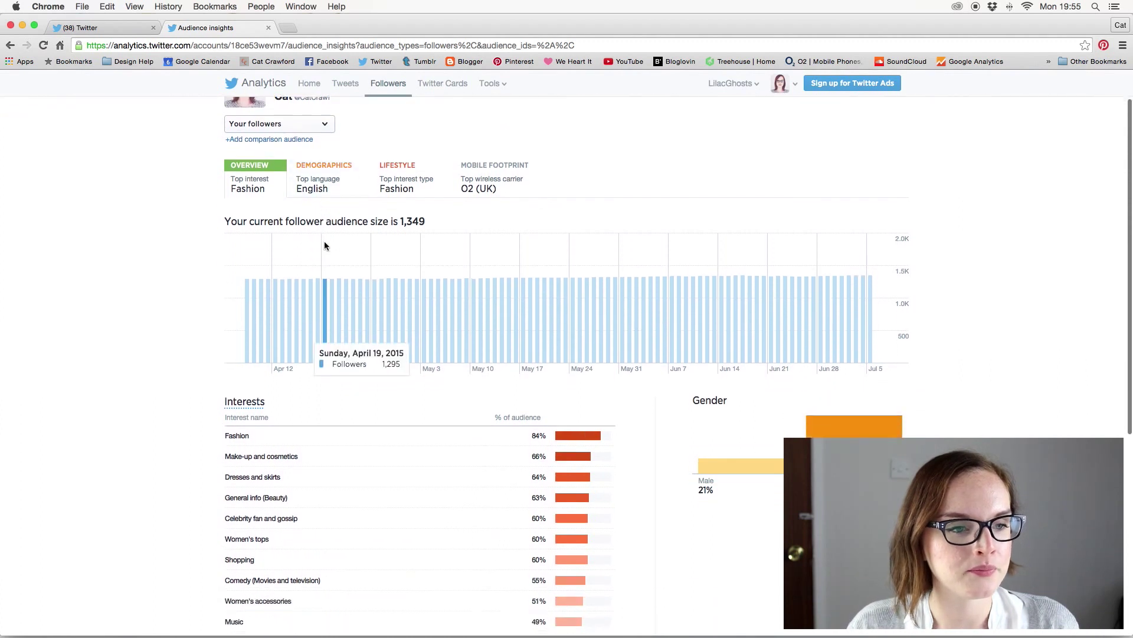
pyautogui.scroll(-4, 324, 246)
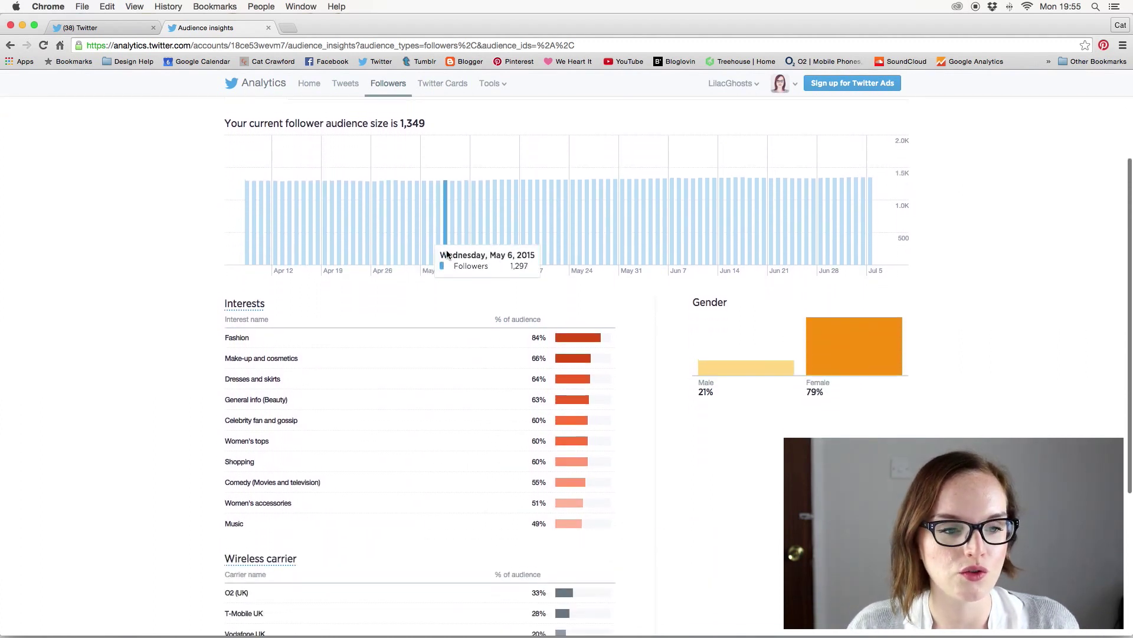
pyautogui.scroll(6, 447, 254)
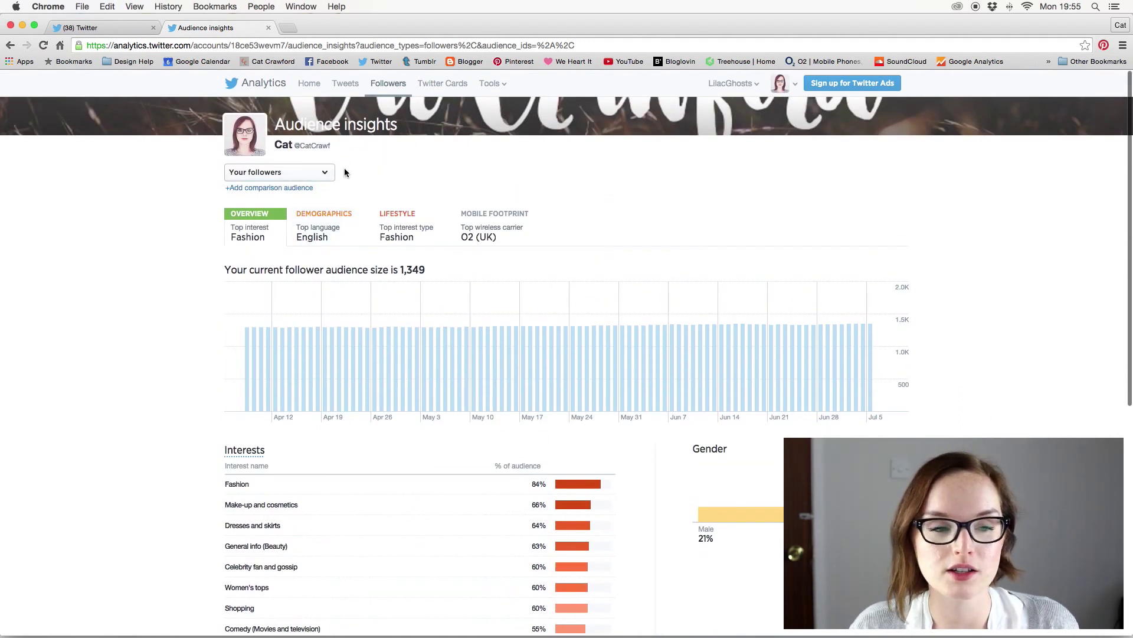
# - Switch Audience insights to All Twitter users and review interests (Comedy 69%) and carriers (AT&T)
pyautogui.click(299, 171)
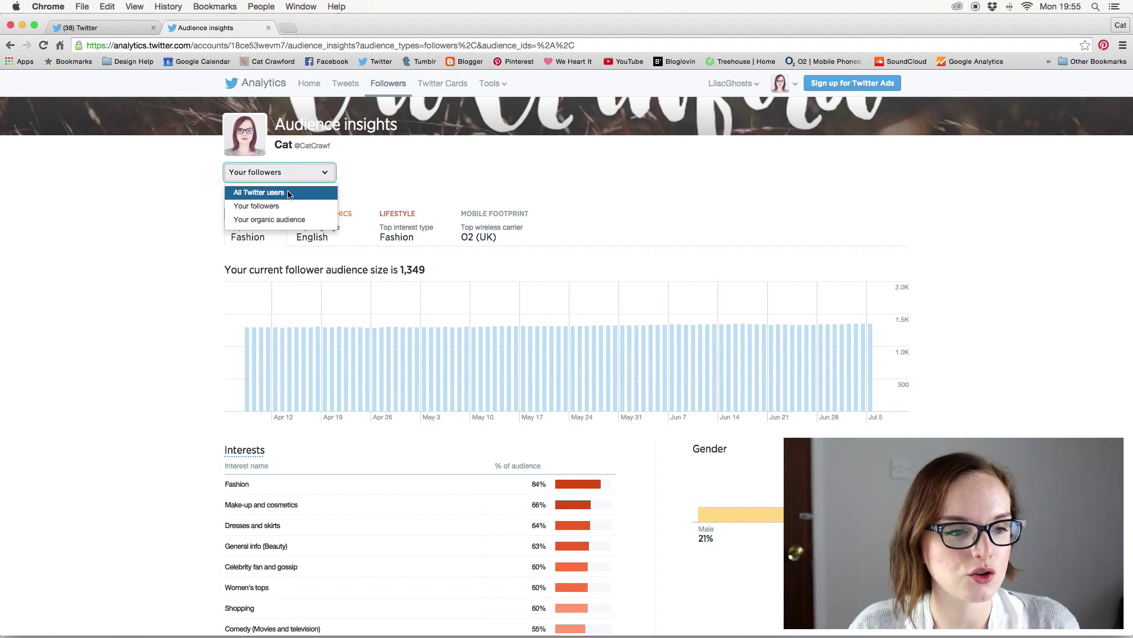
pyautogui.click(289, 192)
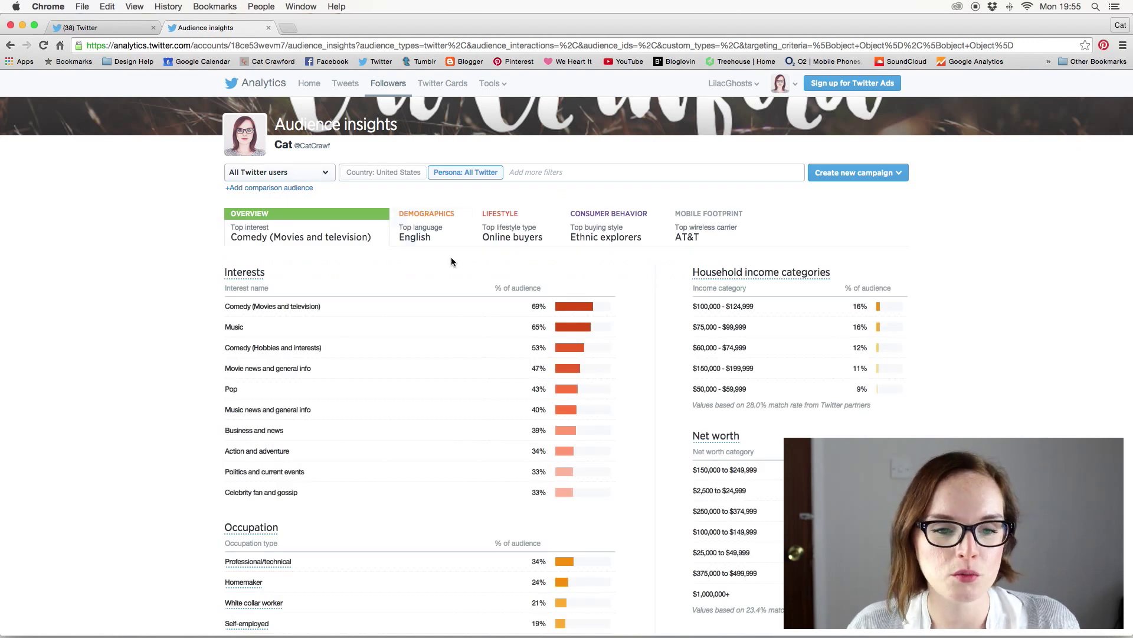
pyautogui.scroll(-5, 441, 300)
pyautogui.scroll(-1, 442, 303)
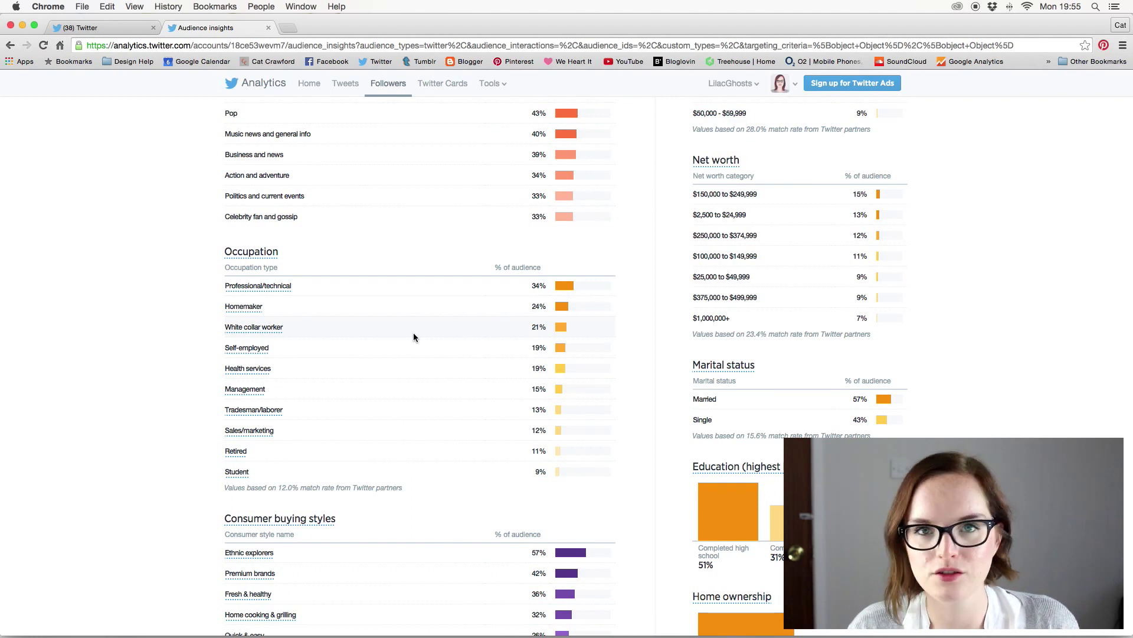
pyautogui.scroll(-3, 401, 354)
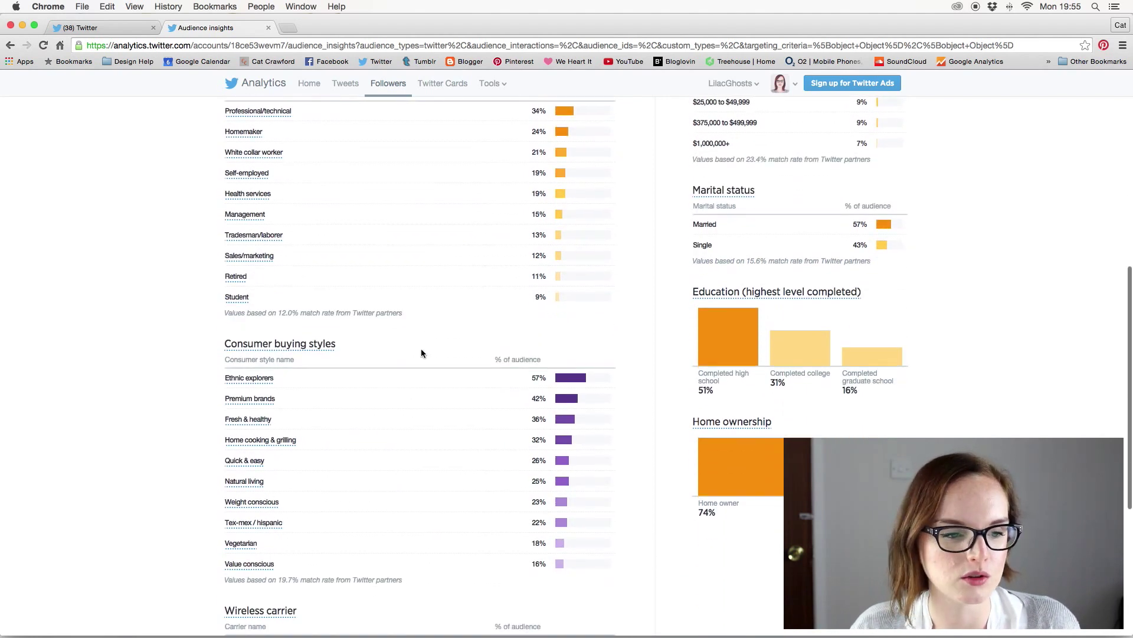
pyautogui.scroll(-3, 422, 352)
pyautogui.scroll(10, 421, 352)
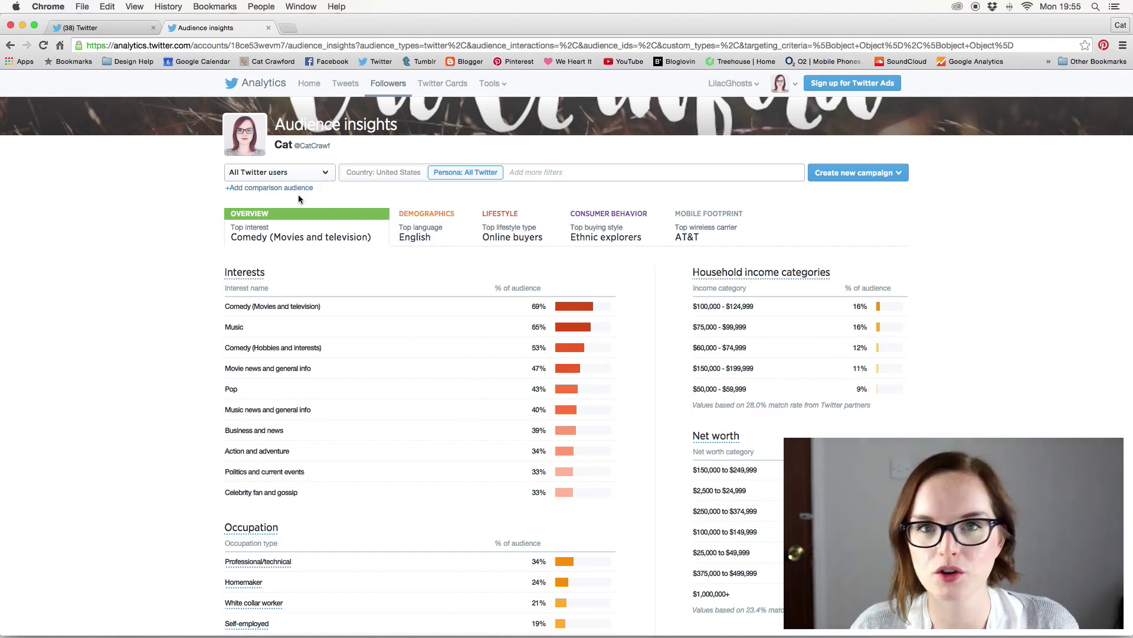
# - Switch to Your organic audience: Comedy top at 64%, 56% female, O2 (UK) leading carrier
pyautogui.click(278, 173)
pyautogui.click(266, 219)
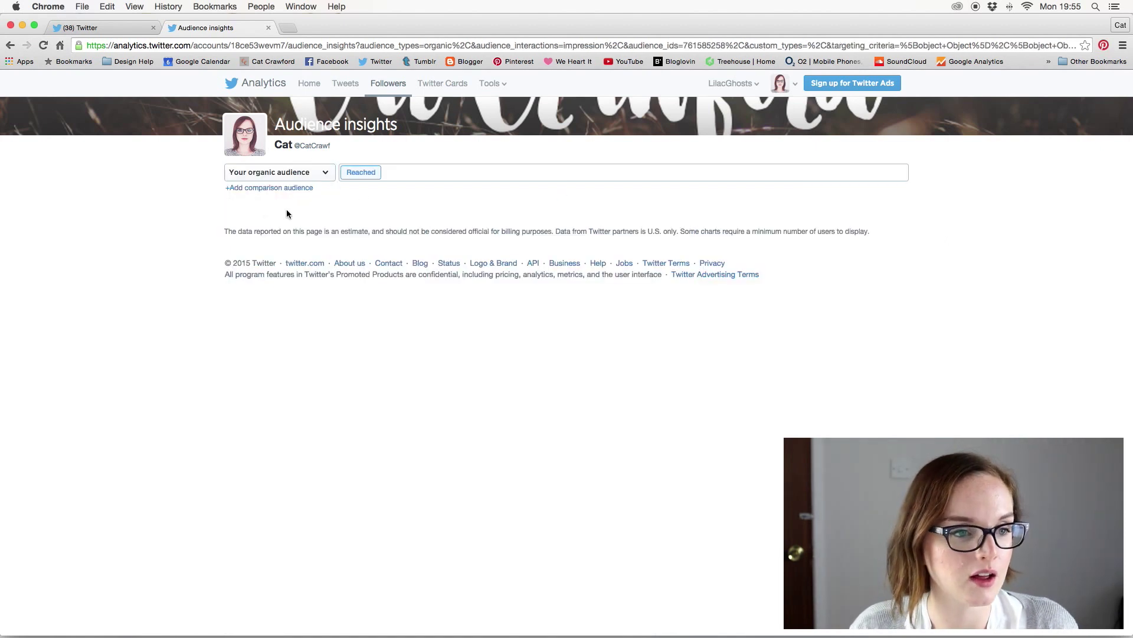
pyautogui.scroll(-1, 427, 274)
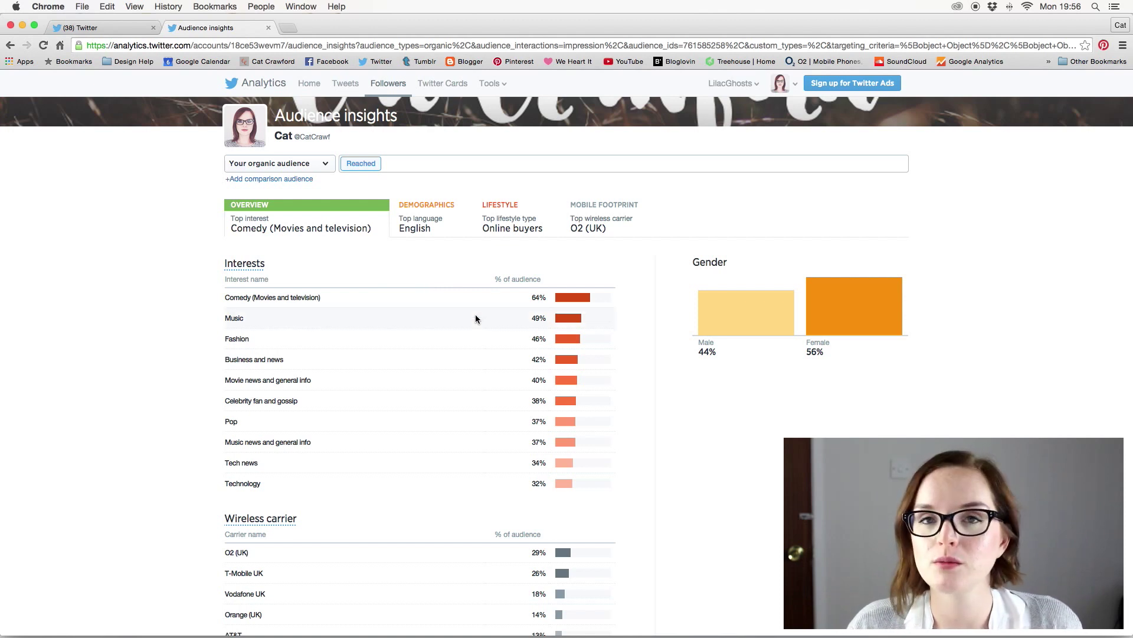
pyautogui.scroll(-2, 476, 314)
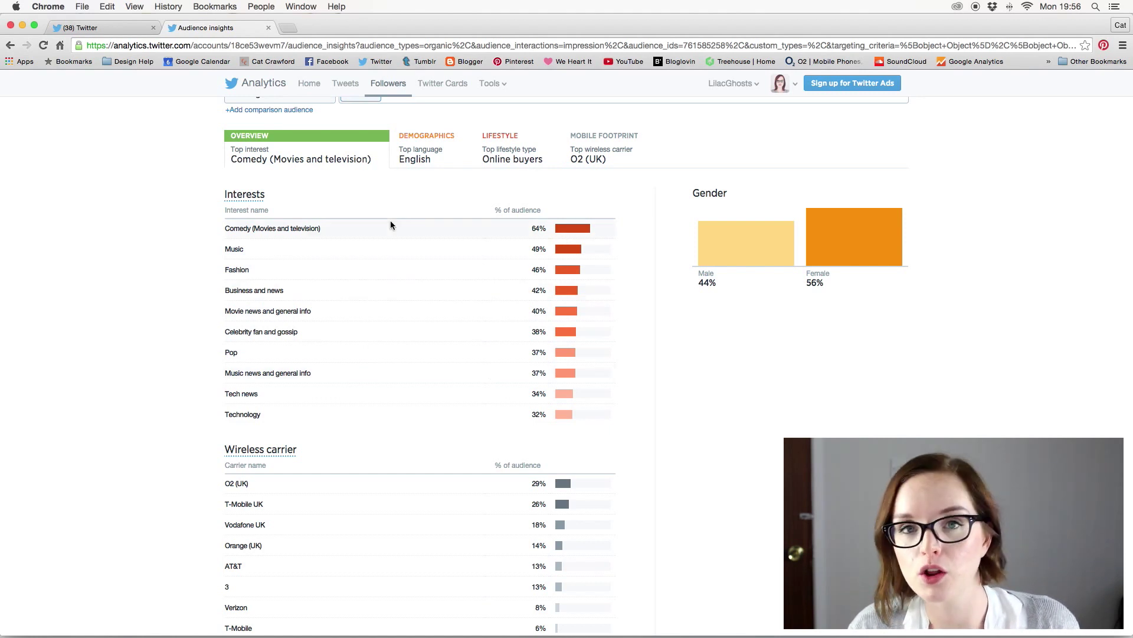
pyautogui.scroll(-2, 391, 224)
pyautogui.scroll(-2, 399, 378)
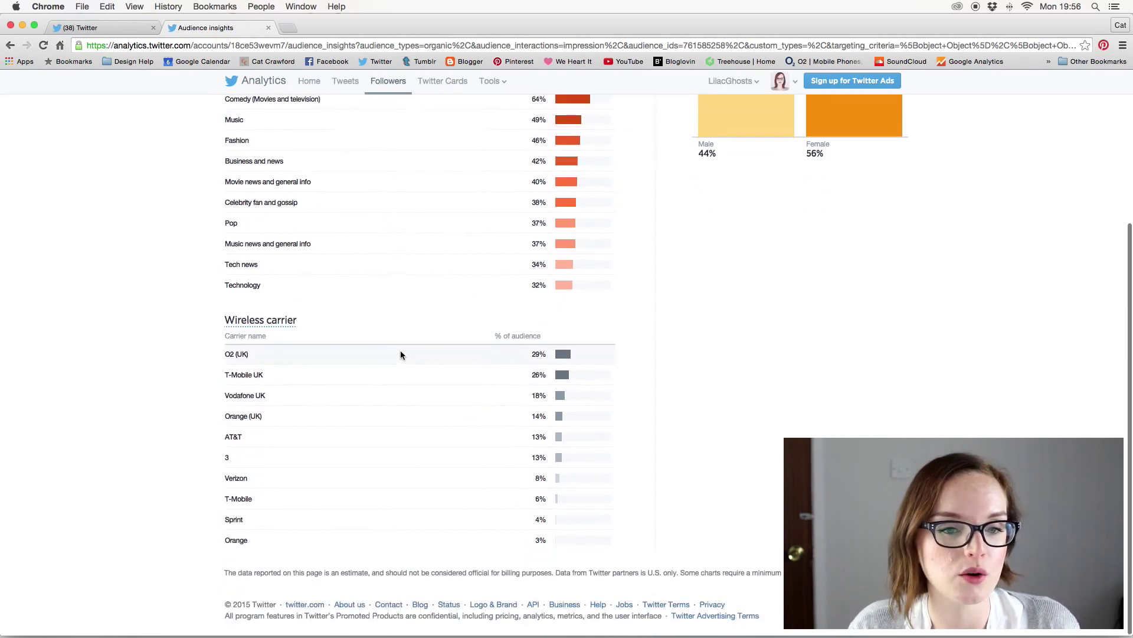
pyautogui.scroll(5, 381, 331)
pyautogui.scroll(1, 381, 328)
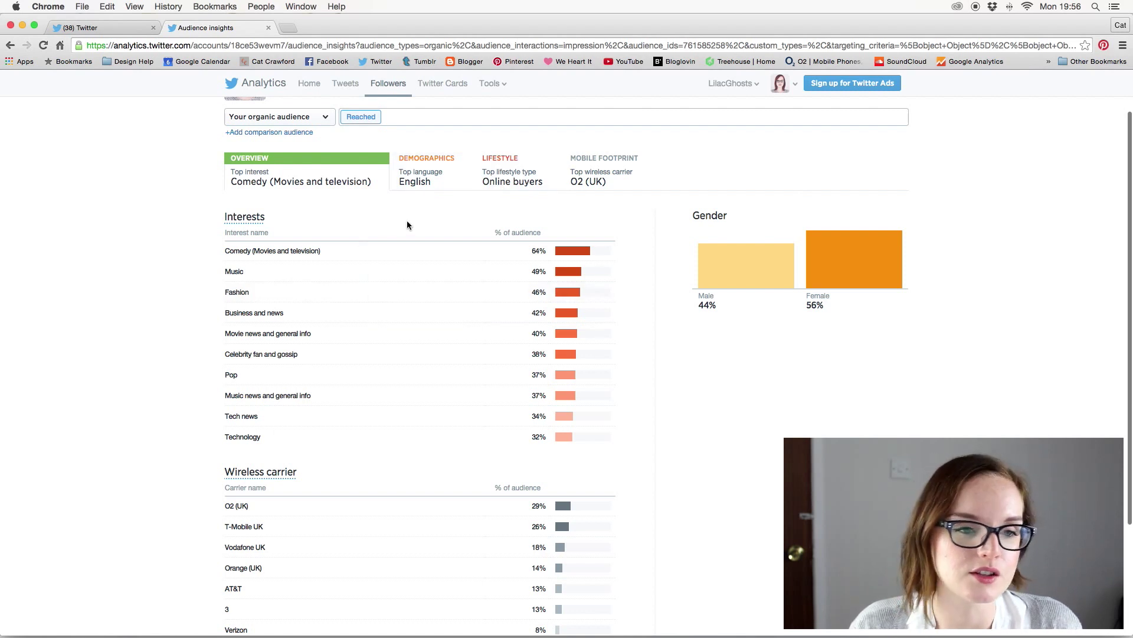
pyautogui.scroll(2, 407, 224)
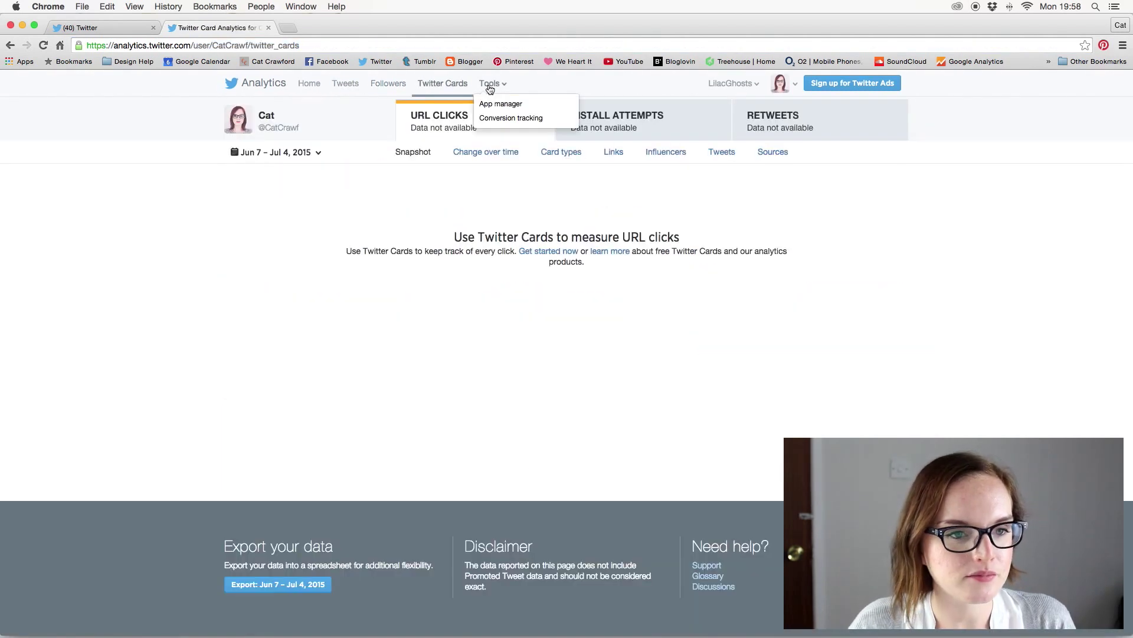
# - View the App manager page, then the empty Conversion tracking page with 0 website tags
pyautogui.click(494, 104)
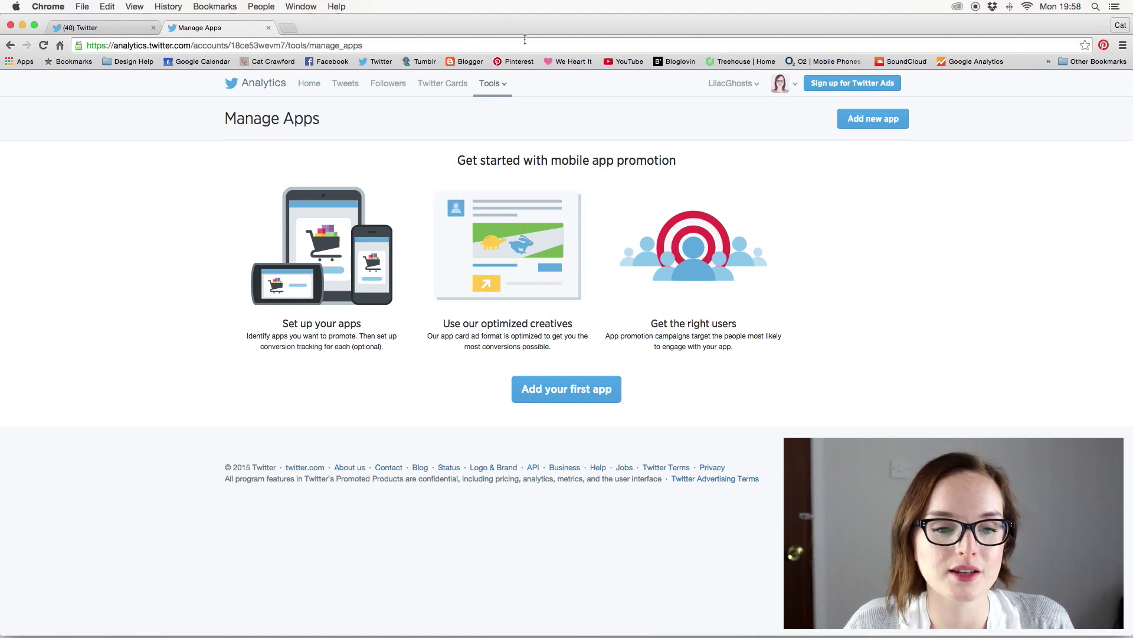
pyautogui.click(506, 88)
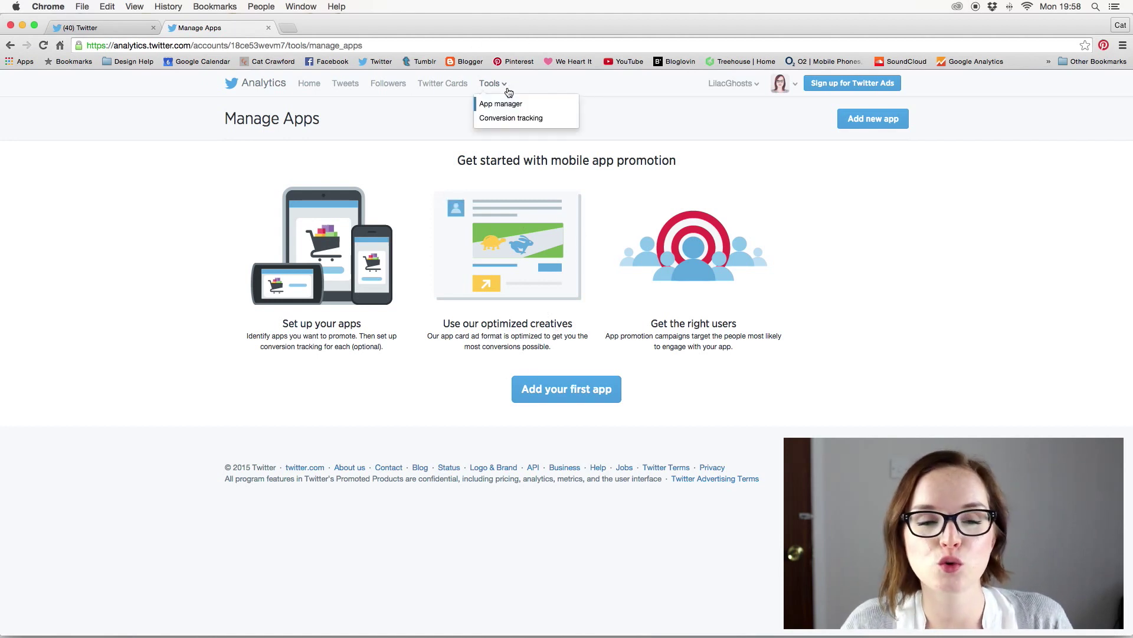
pyautogui.click(500, 120)
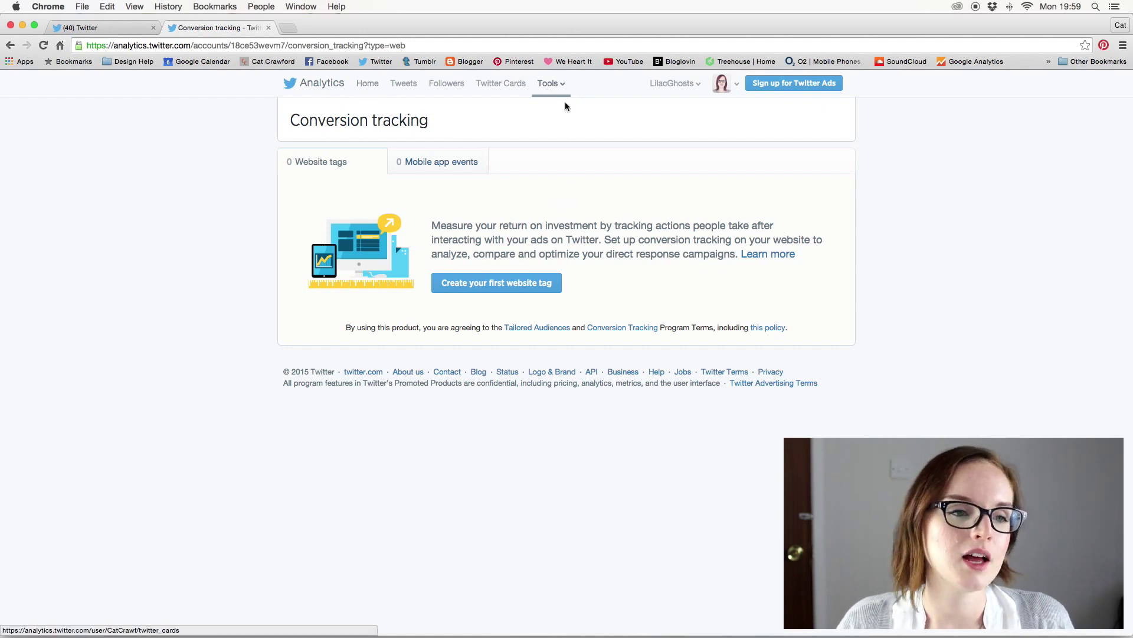
# - Check the account's billing and access options, then return to the Analytics account home
pyautogui.click(696, 85)
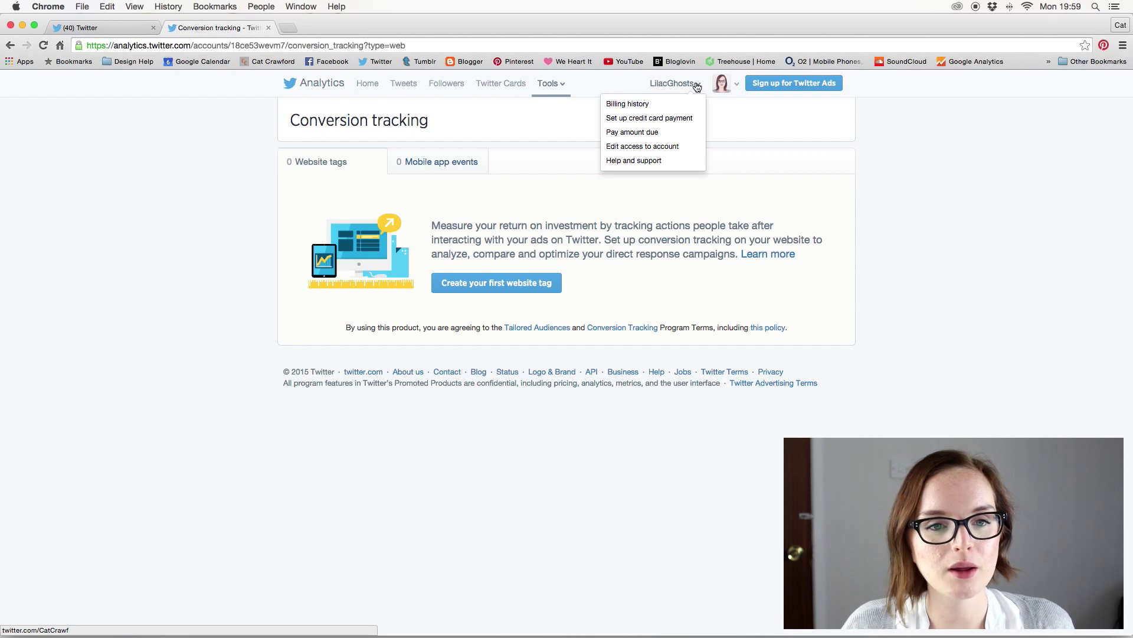
pyautogui.click(698, 86)
pyautogui.click(342, 81)
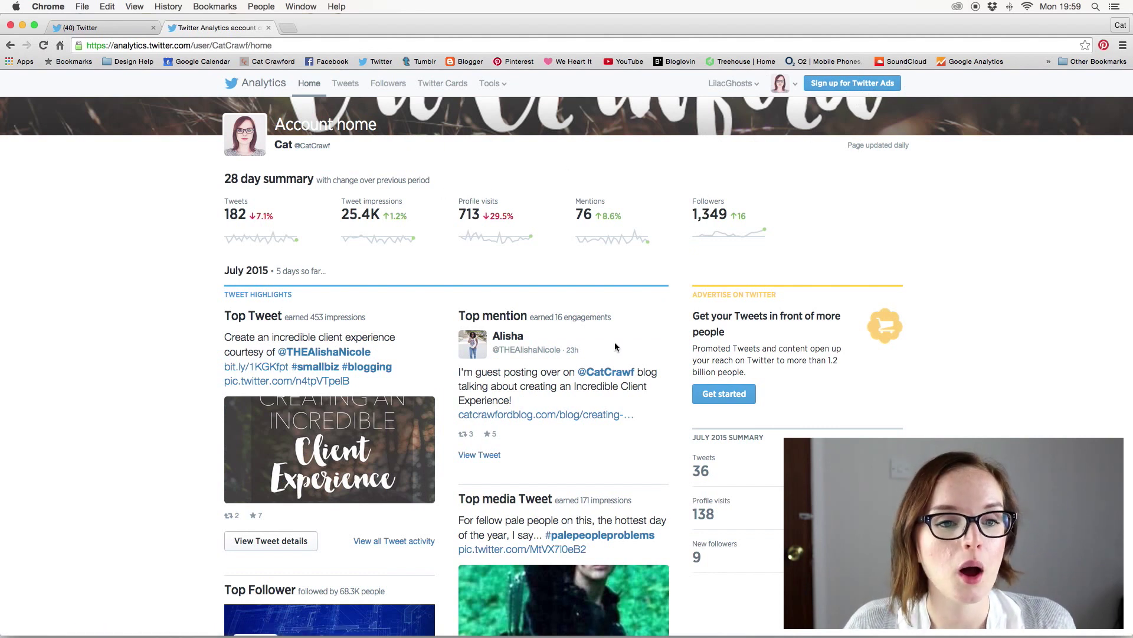
pyautogui.scroll(-1, 614, 347)
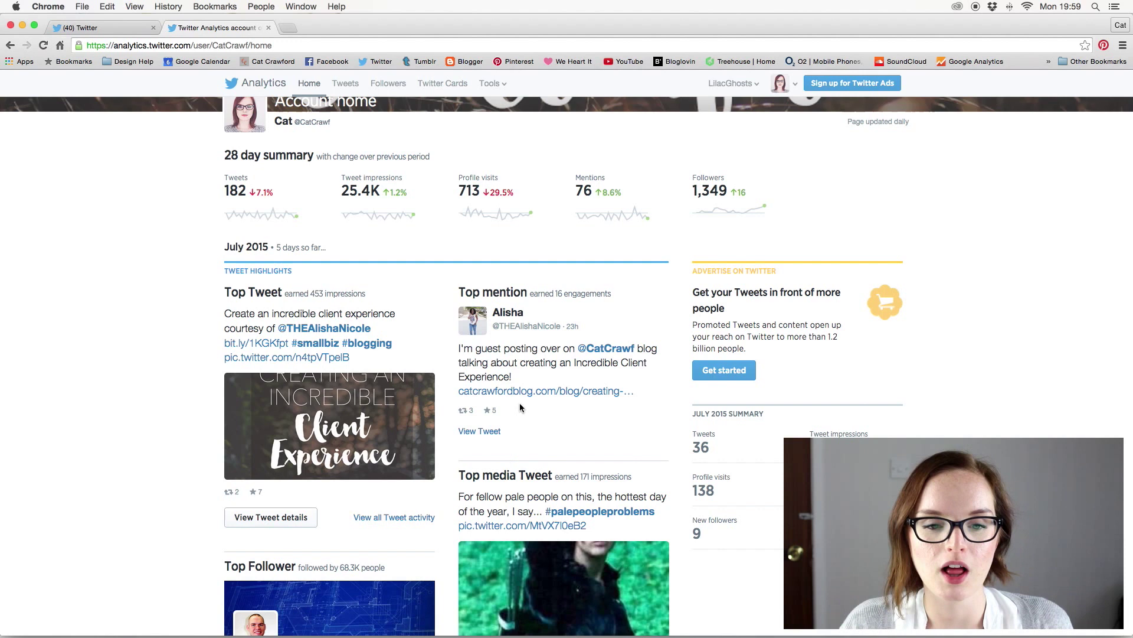
pyautogui.scroll(1, 520, 408)
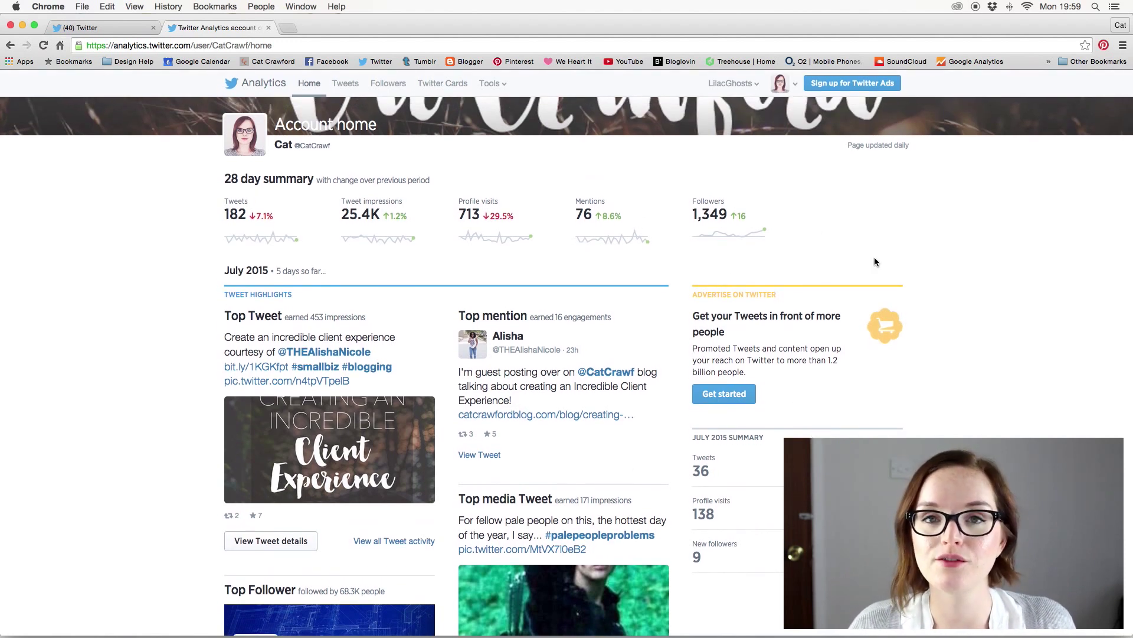
pyautogui.scroll(-6, 846, 253)
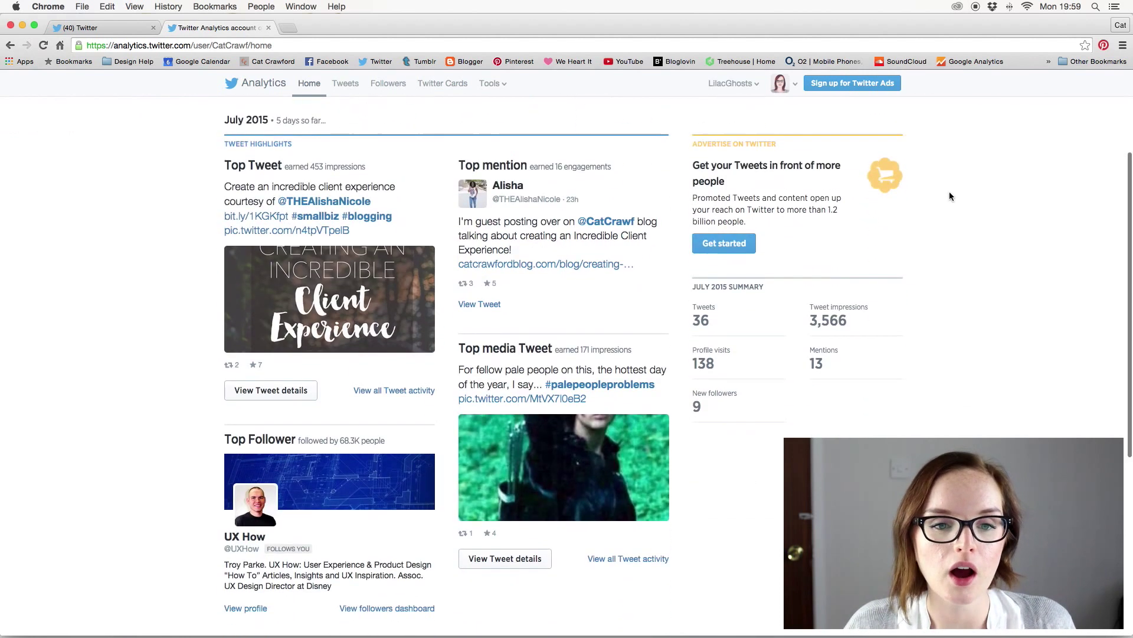
pyautogui.scroll(6, 880, 336)
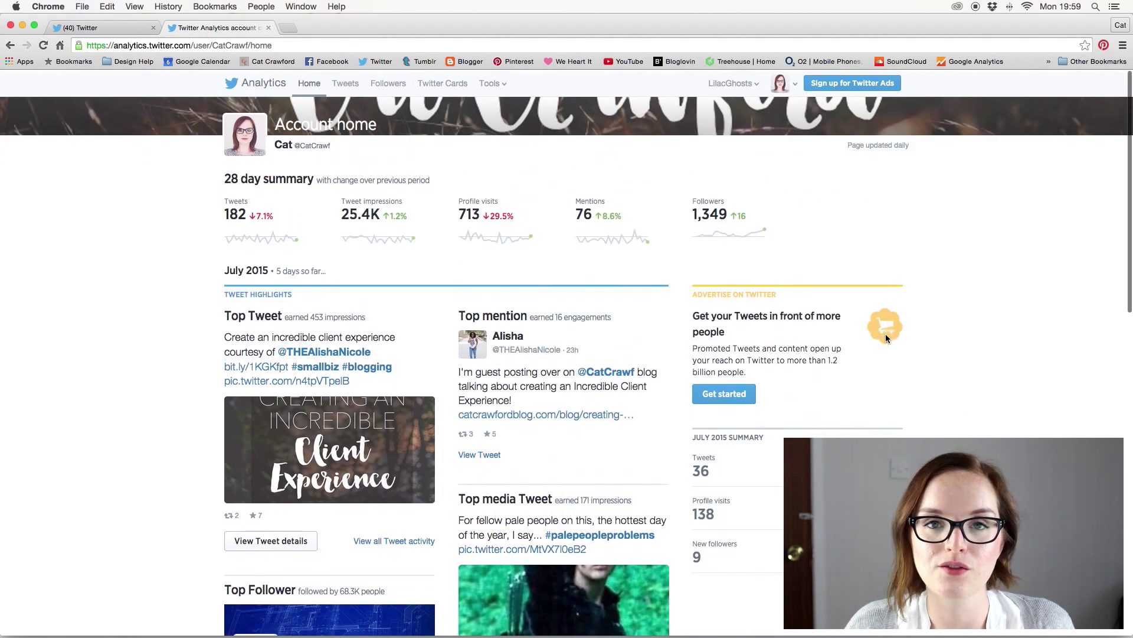